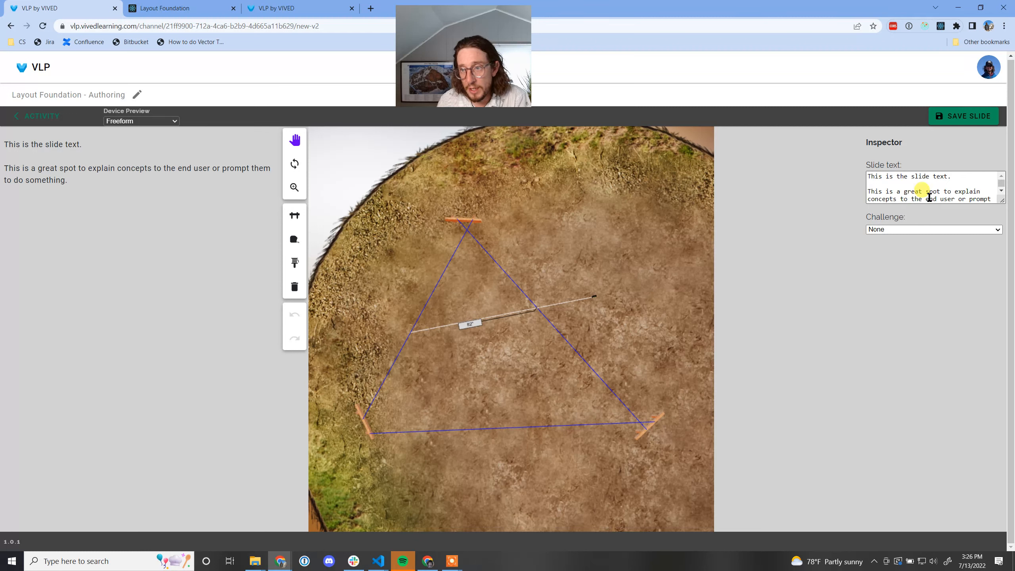
- Set the slide's challenge type to Question
{"action": "left_click", "coordinate": [930, 230]}
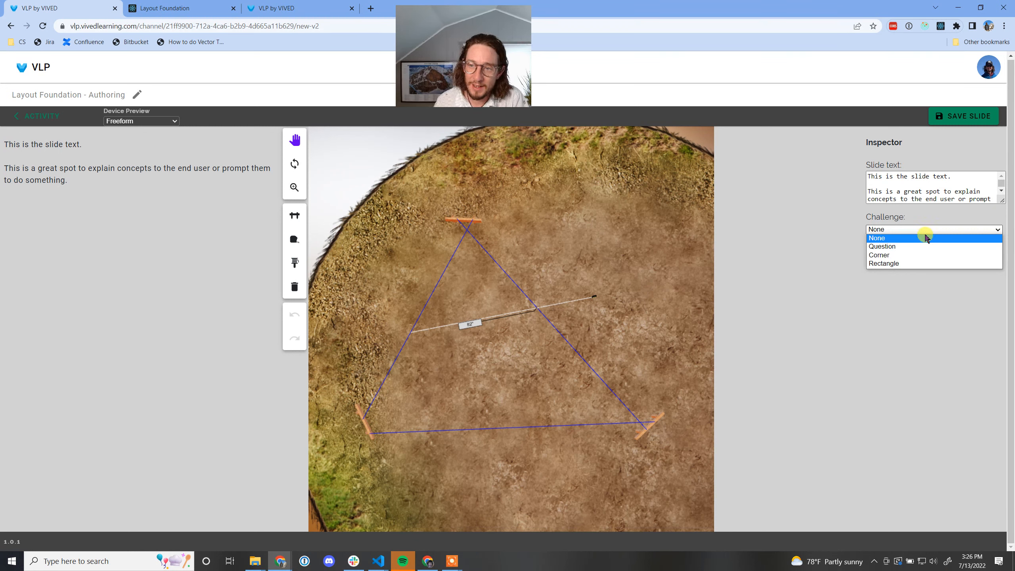
{"action": "left_click", "coordinate": [915, 246]}
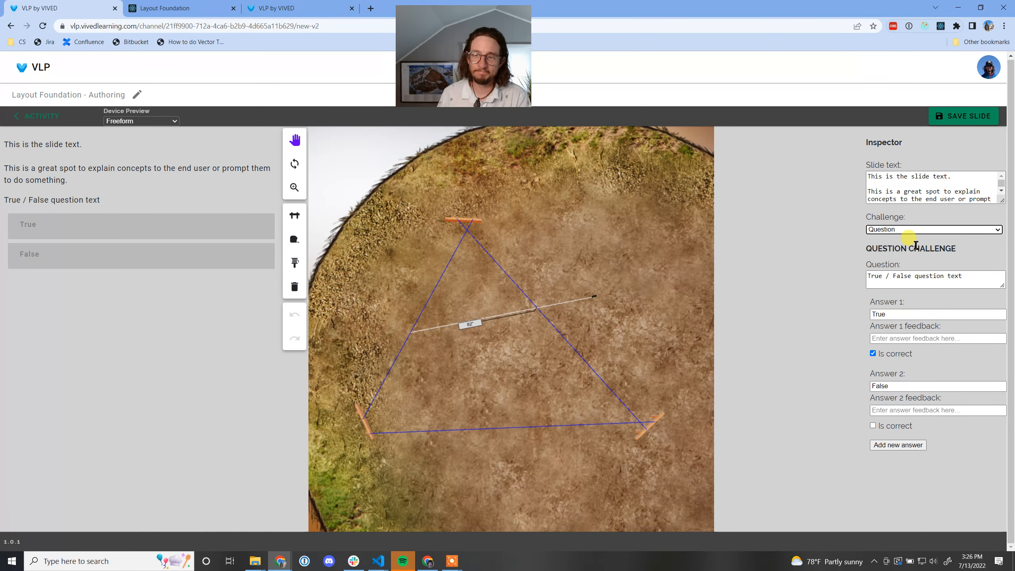
{"action": "left_click_drag", "start_coordinate": [970, 278], "coordinate": [824, 272]}
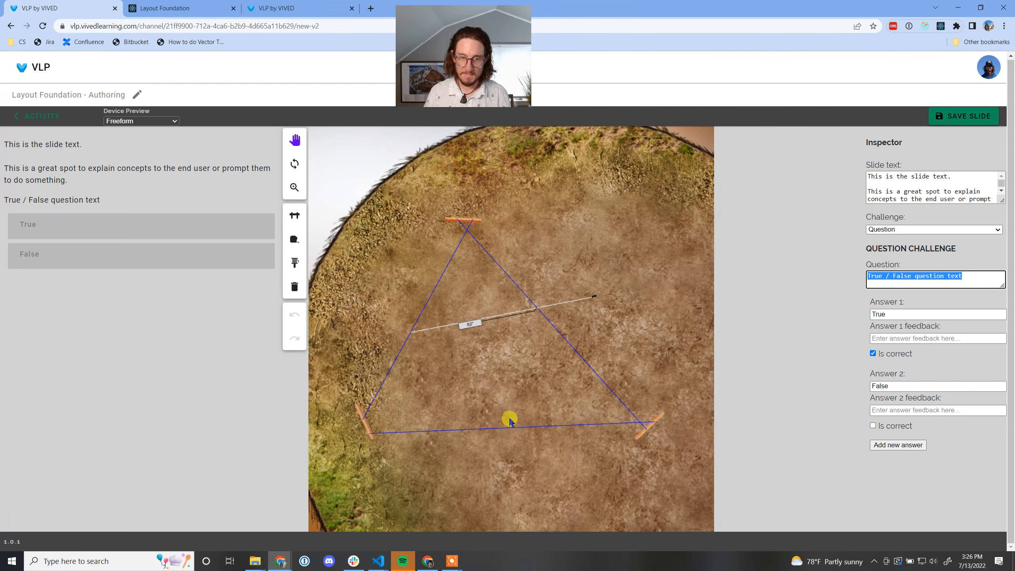
- Delete the tape measure and the two strings attached to the right-hand batter board, keeping the string between the two left batter boards
{"action": "left_click_drag", "start_coordinate": [510, 420], "coordinate": [571, 281]}
{"action": "scroll", "coordinate": [571, 280], "scroll_direction": "down", "scroll_amount": 3}
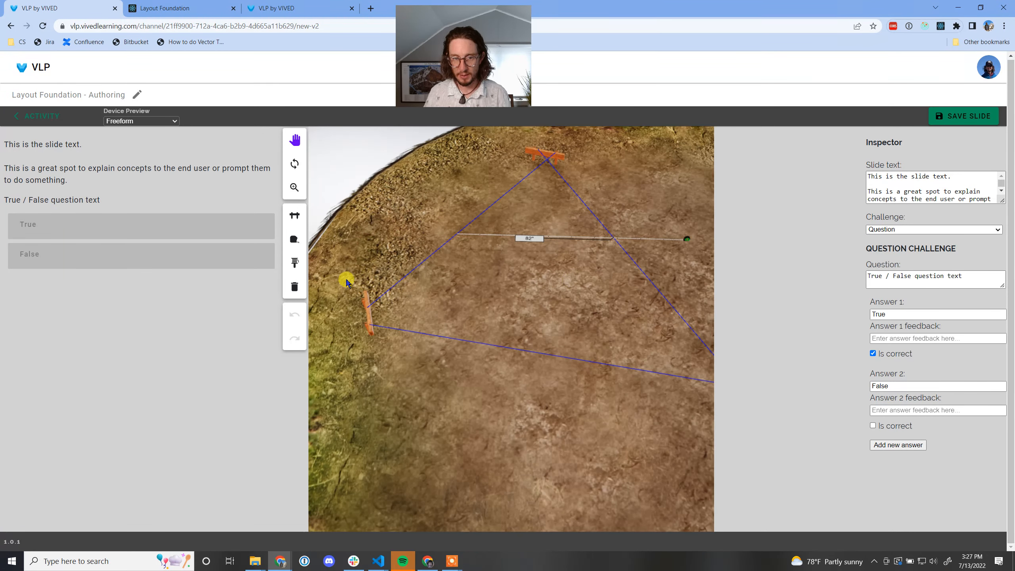
{"action": "left_click", "coordinate": [306, 286]}
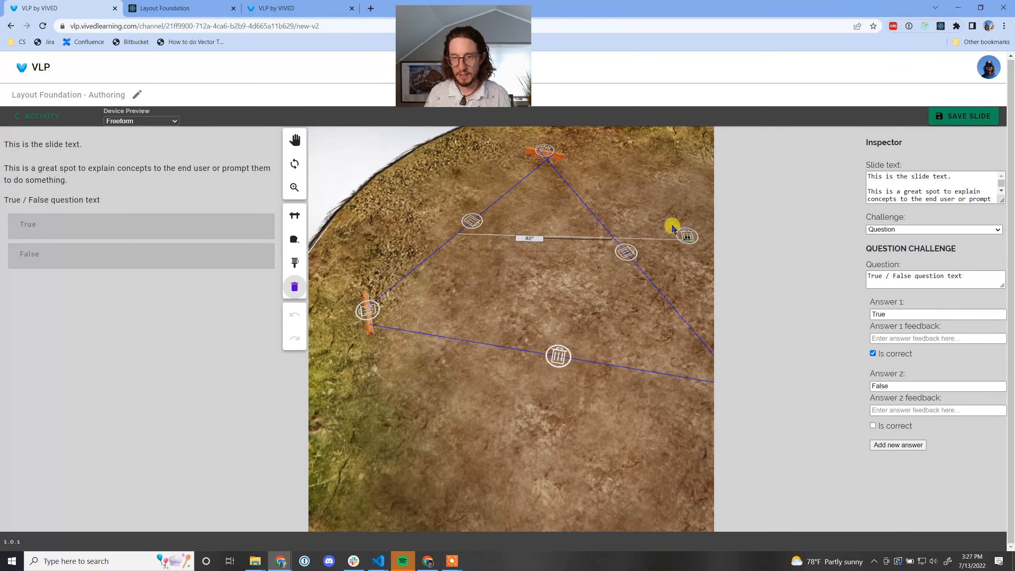
{"action": "left_click", "coordinate": [688, 238]}
{"action": "left_click_drag", "start_coordinate": [544, 291], "coordinate": [502, 313]}
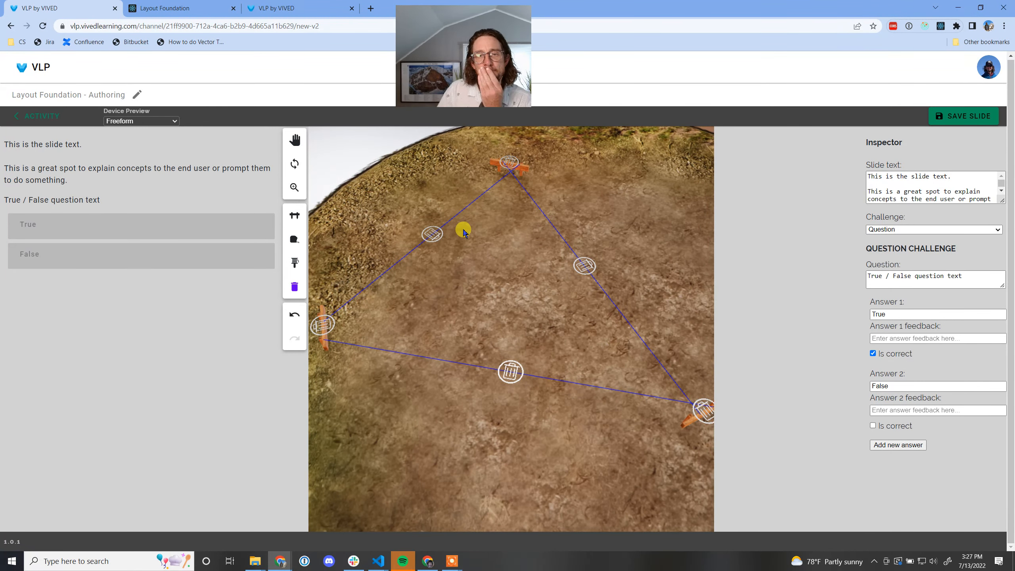
{"action": "left_click_drag", "start_coordinate": [577, 200], "coordinate": [497, 270]}
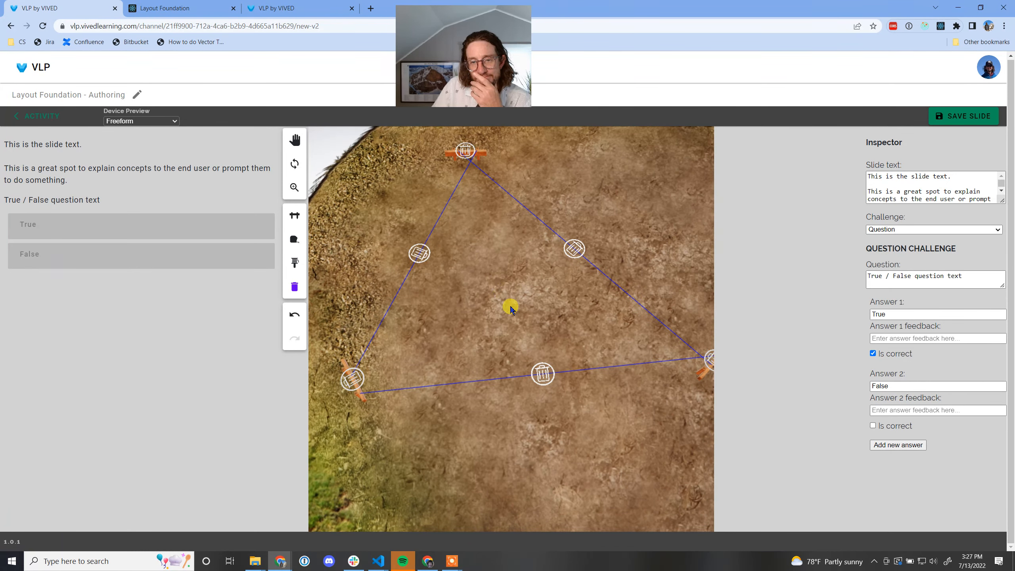
{"action": "left_click_drag", "start_coordinate": [512, 367], "coordinate": [585, 353]}
{"action": "left_click", "coordinate": [576, 366]}
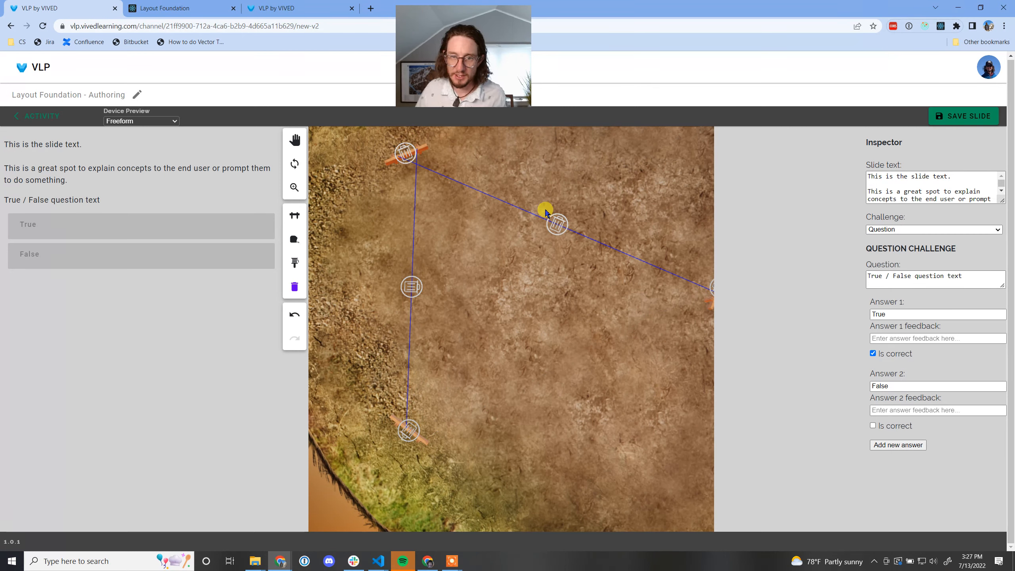
{"action": "left_click", "coordinate": [557, 222]}
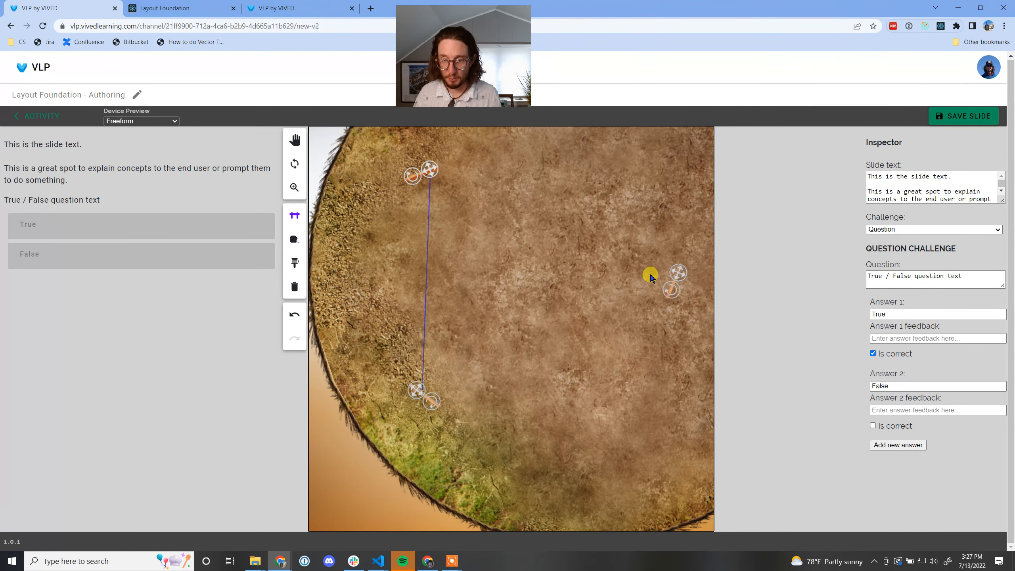
- Move the right-hand batter board opposite the lower-left one and place a new batter board opposite the upper-left one
{"action": "left_click", "coordinate": [559, 385]}
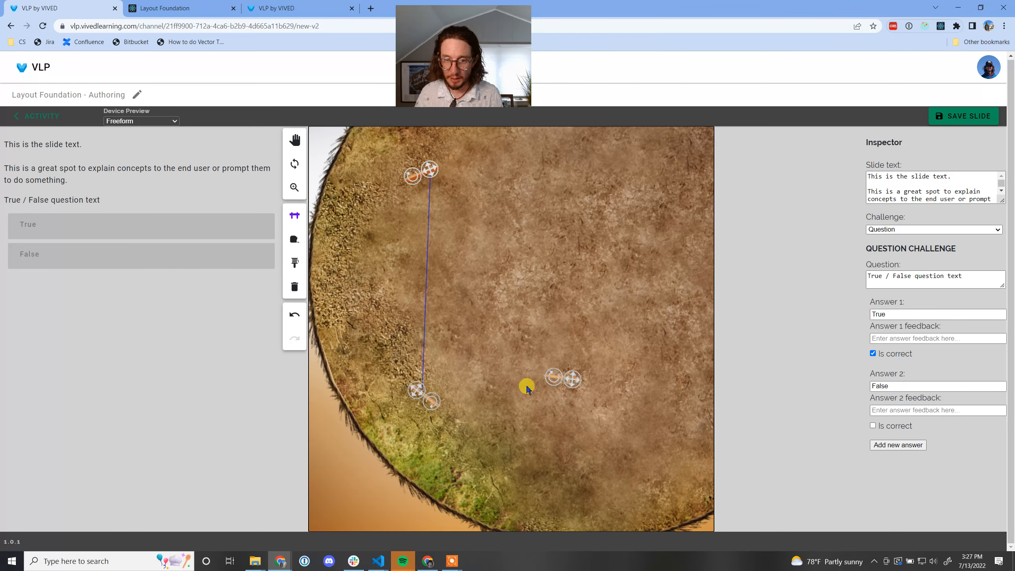
{"action": "left_click", "coordinate": [296, 219]}
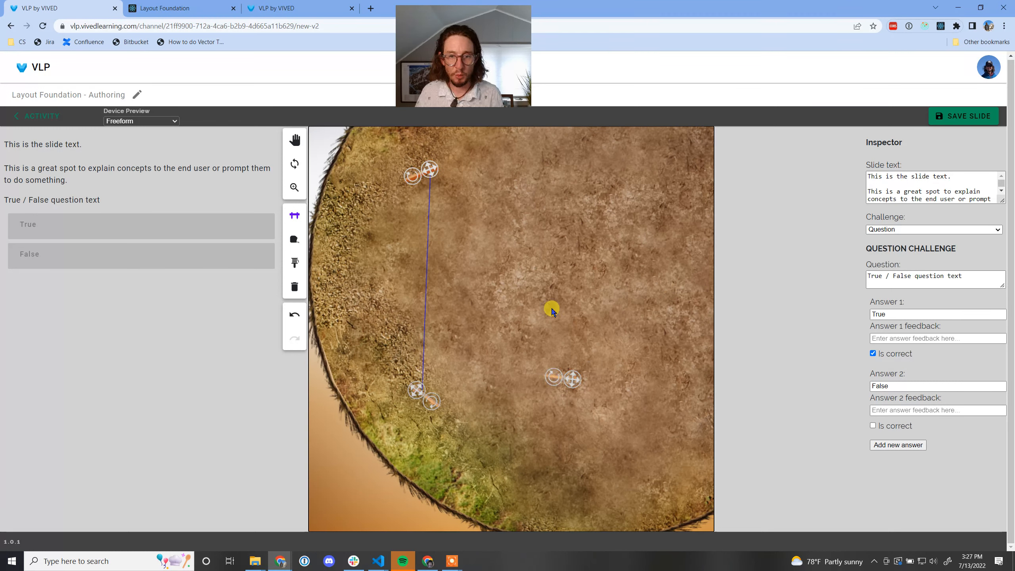
{"action": "left_click", "coordinate": [574, 169]}
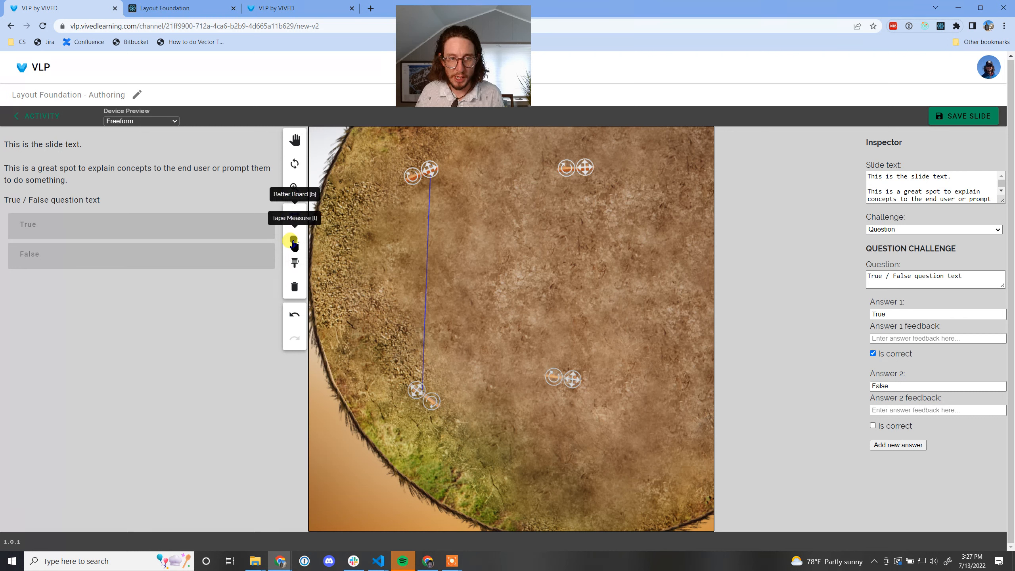
- Run a string between the two right-hand batter boards and lay a tape measure across both strings
{"action": "left_click", "coordinate": [294, 263]}
{"action": "left_click_drag", "start_coordinate": [572, 175], "coordinate": [568, 378]}
{"action": "left_click", "coordinate": [302, 239]}
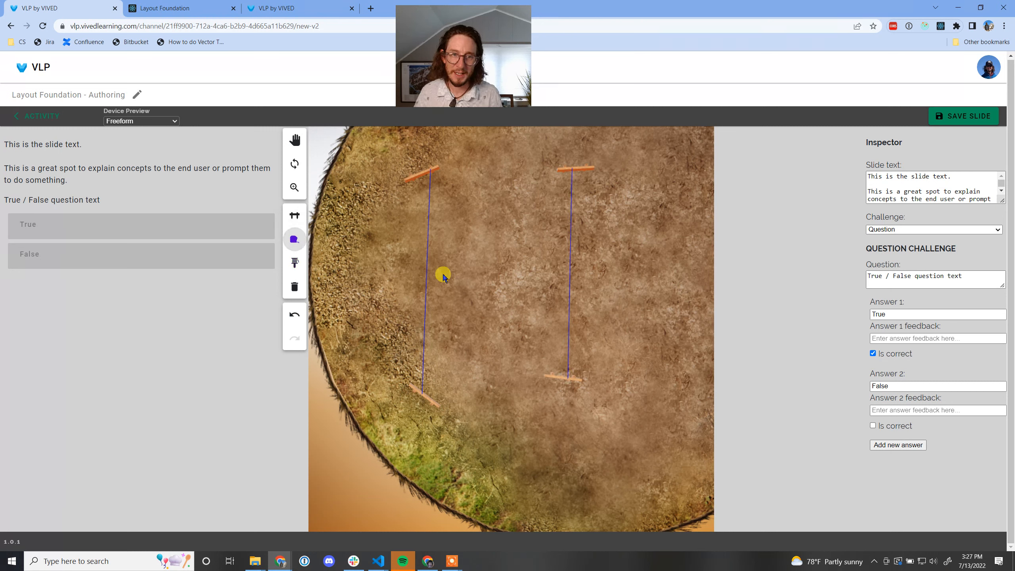
{"action": "left_click_drag", "start_coordinate": [427, 254], "coordinate": [590, 258]}
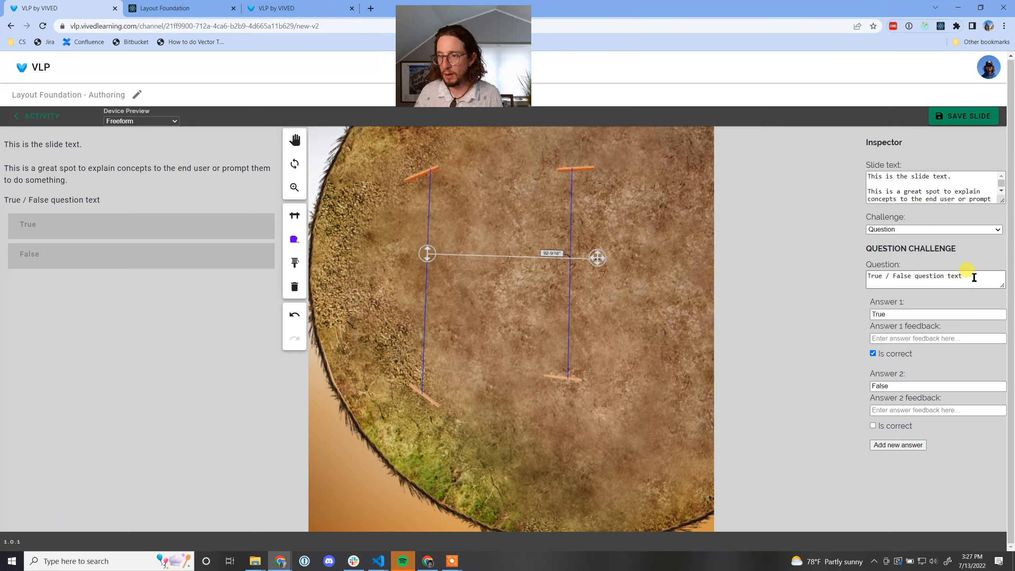
- Replace the question text with "How far apart are these strings?"
{"action": "left_click_drag", "start_coordinate": [968, 276], "coordinate": [872, 279]}
{"action": "type", "text": "Ho"}
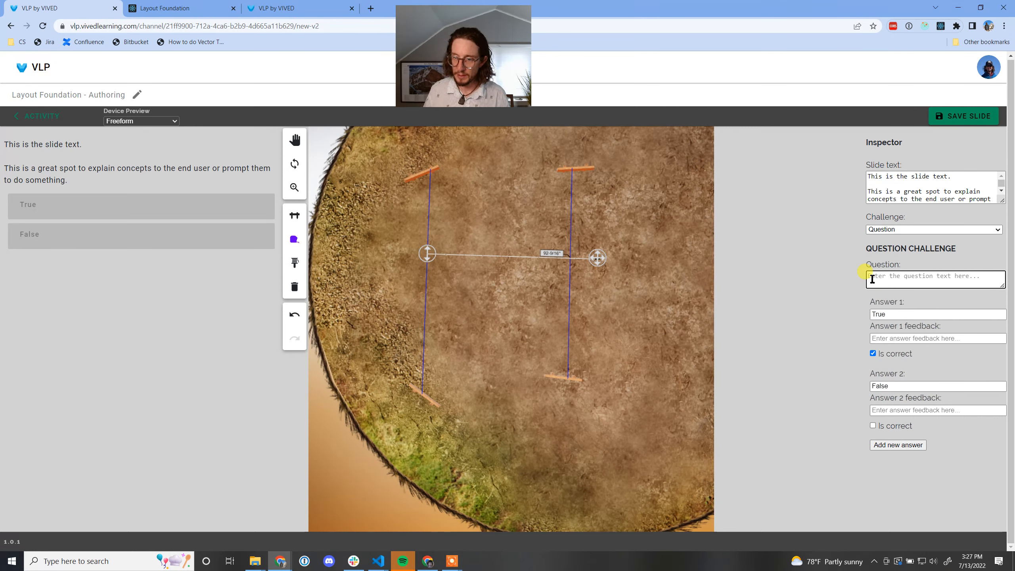
{"action": "type", "text": "w fa"}
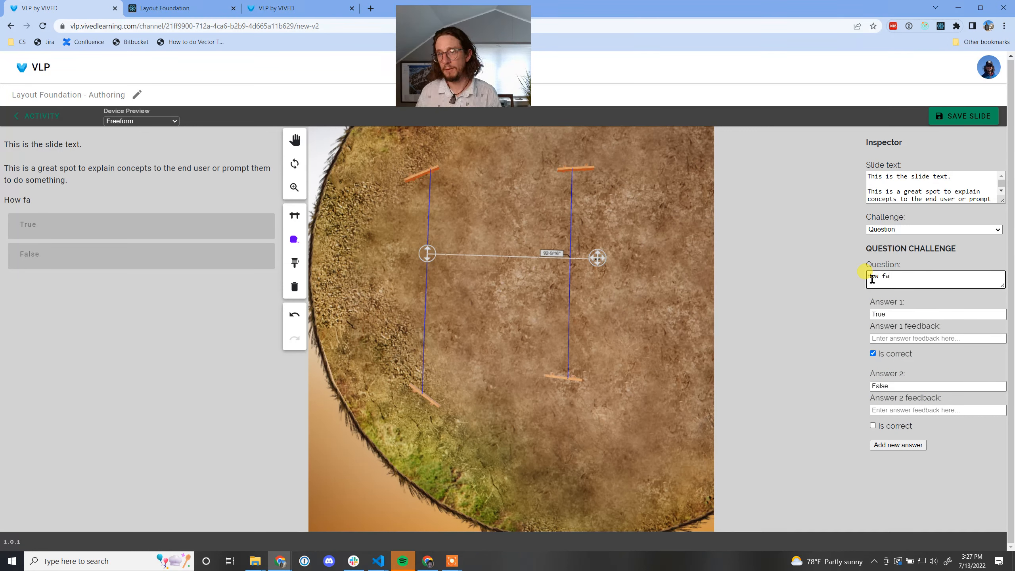
{"action": "type", "text": "r apart are these string"}
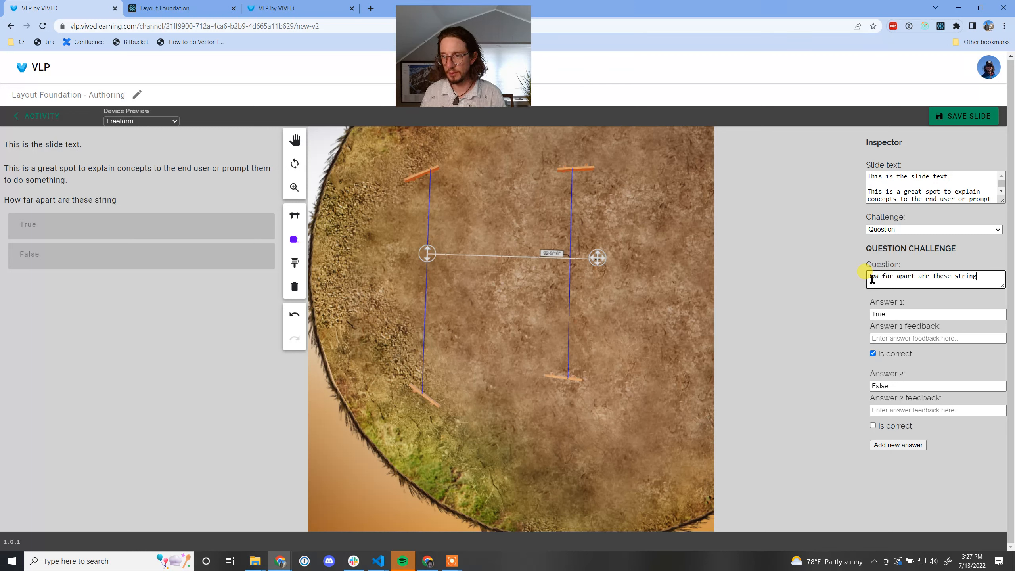
{"action": "type", "text": "s>"}
{"action": "key", "text": "BackSpace"}
{"action": "type", "text": "?"}
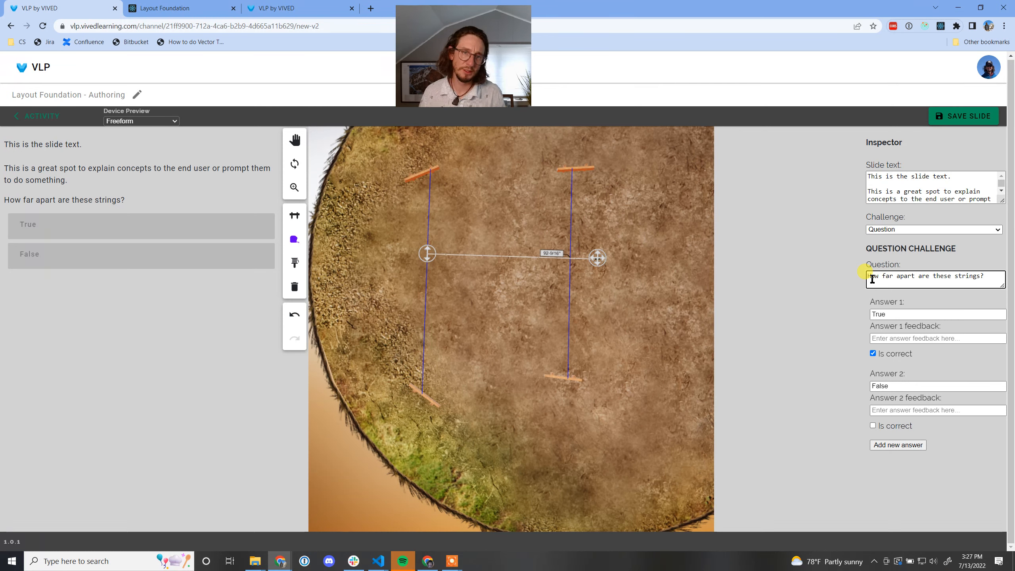
- Shift the right-hand string's upper end along its batter board until the tape measure reads 92"
{"action": "scroll", "coordinate": [580, 303], "scroll_direction": "up", "scroll_amount": 3}
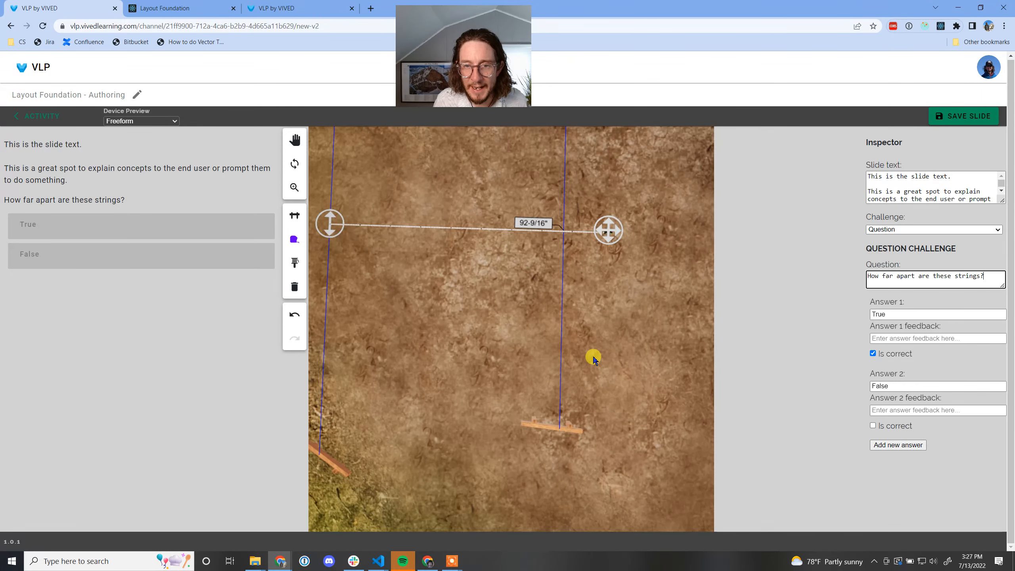
{"action": "left_click_drag", "start_coordinate": [627, 303], "coordinate": [602, 428]}
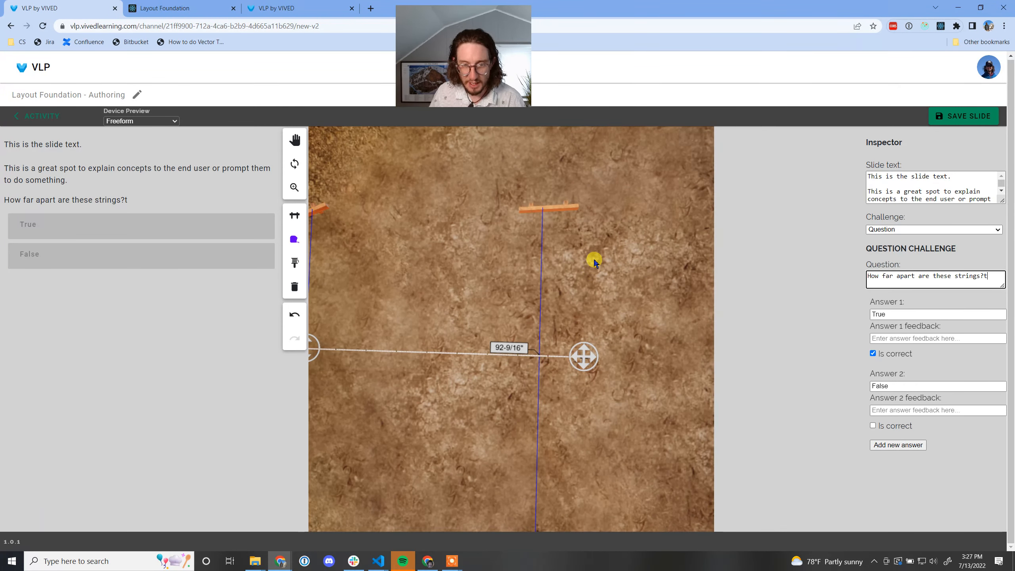
{"action": "type", "text": "t"}
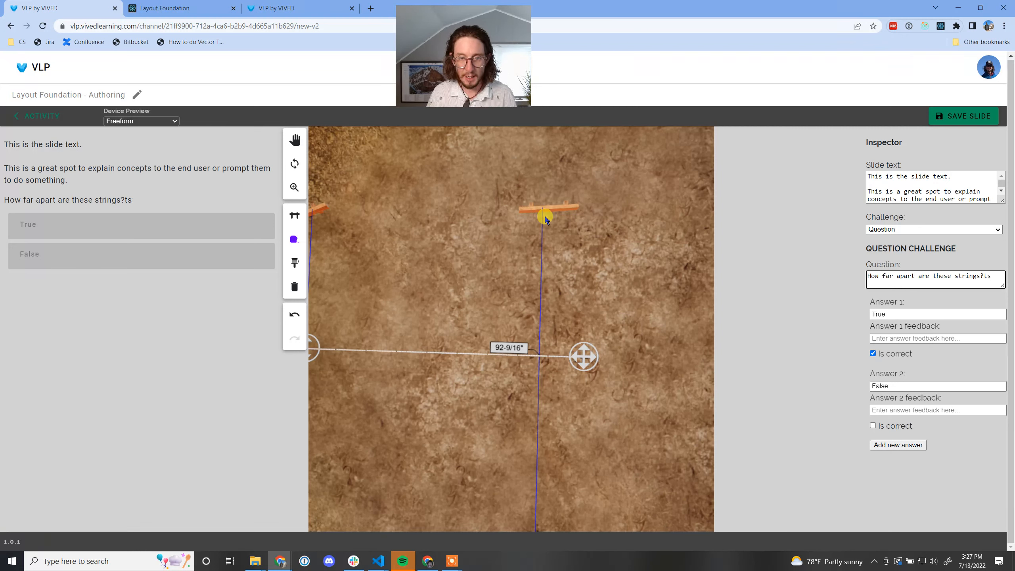
{"action": "type", "text": "s"}
{"action": "left_click", "coordinate": [540, 198]}
{"action": "left_click_drag", "start_coordinate": [540, 198], "coordinate": [537, 208]}
{"action": "scroll", "coordinate": [605, 352], "scroll_direction": "down", "scroll_amount": 5}
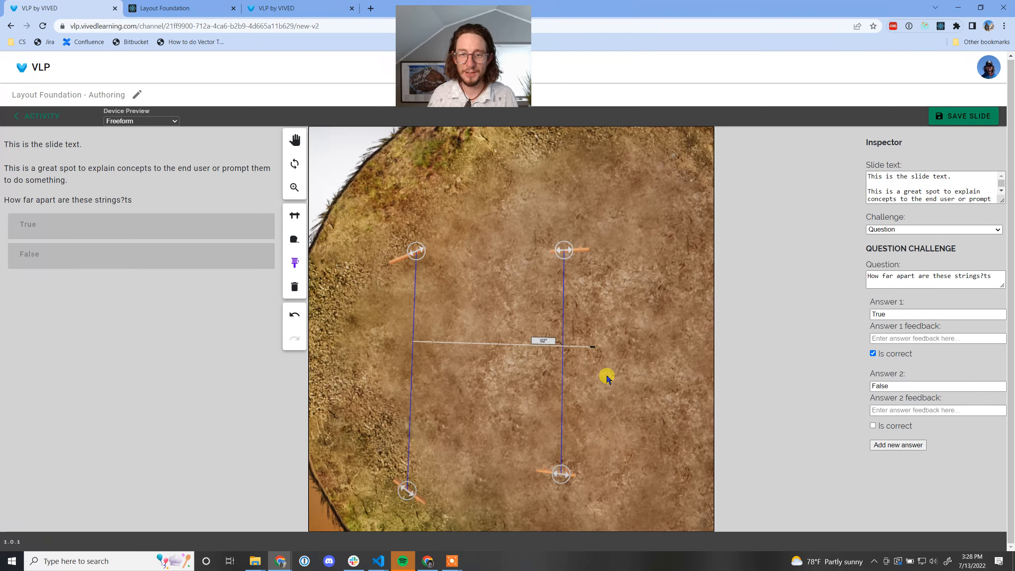
- Set answer 1 to 88", mark it as not correct and give it the feedback "Nope, it's little more!"
{"action": "left_click", "coordinate": [905, 316]}
{"action": "double_click", "coordinate": [880, 315]}
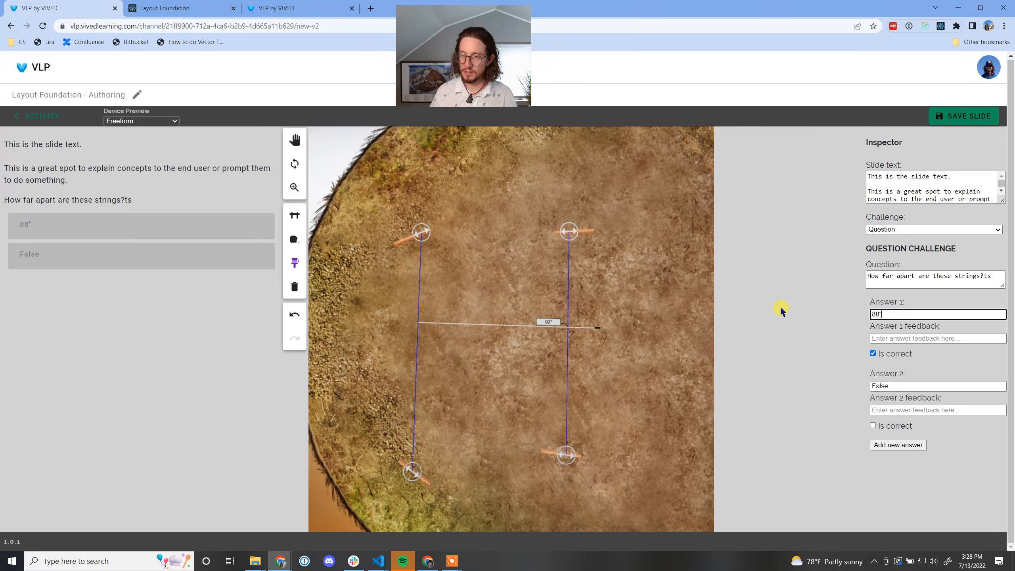
{"action": "left_click", "coordinate": [873, 354]}
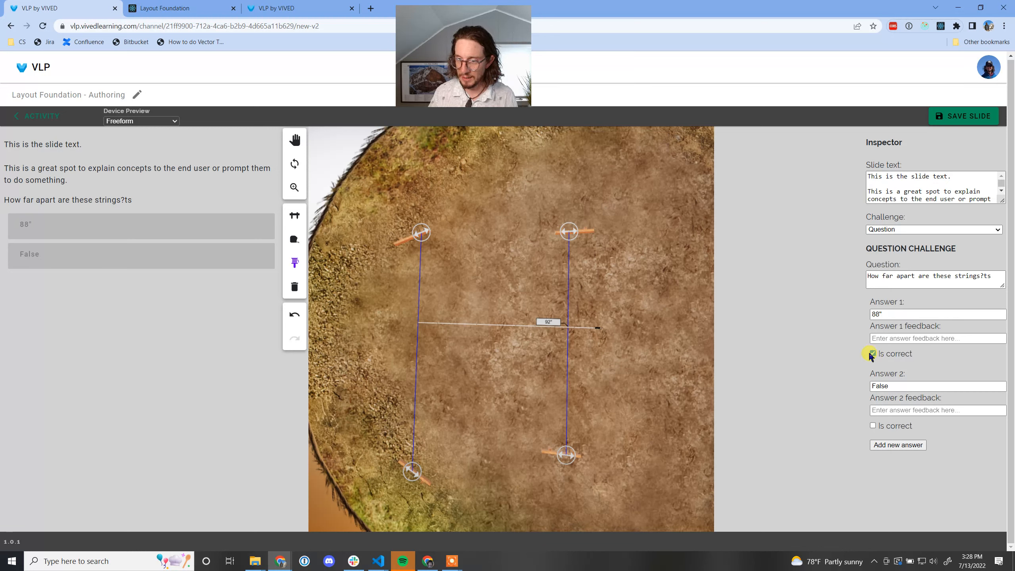
{"action": "left_click", "coordinate": [874, 353]}
{"action": "left_click", "coordinate": [884, 338]}
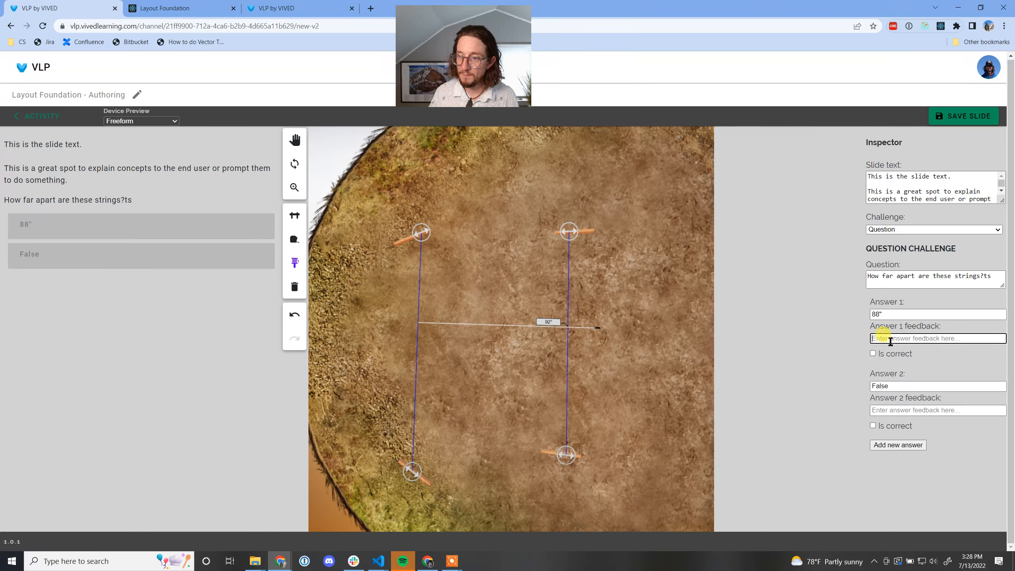
{"action": "type", "text": "Nop"}
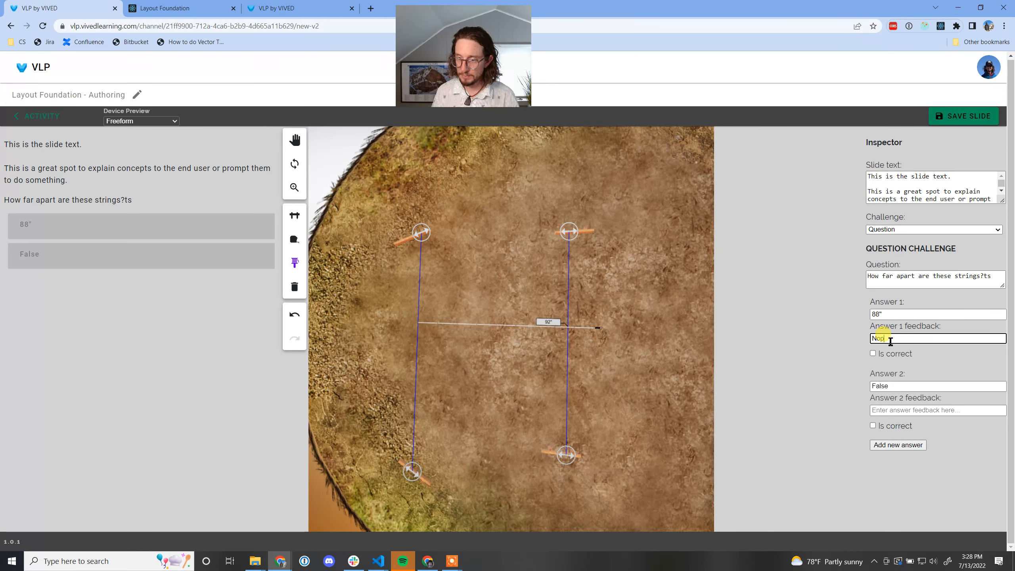
{"action": "type", "text": "e, it"}
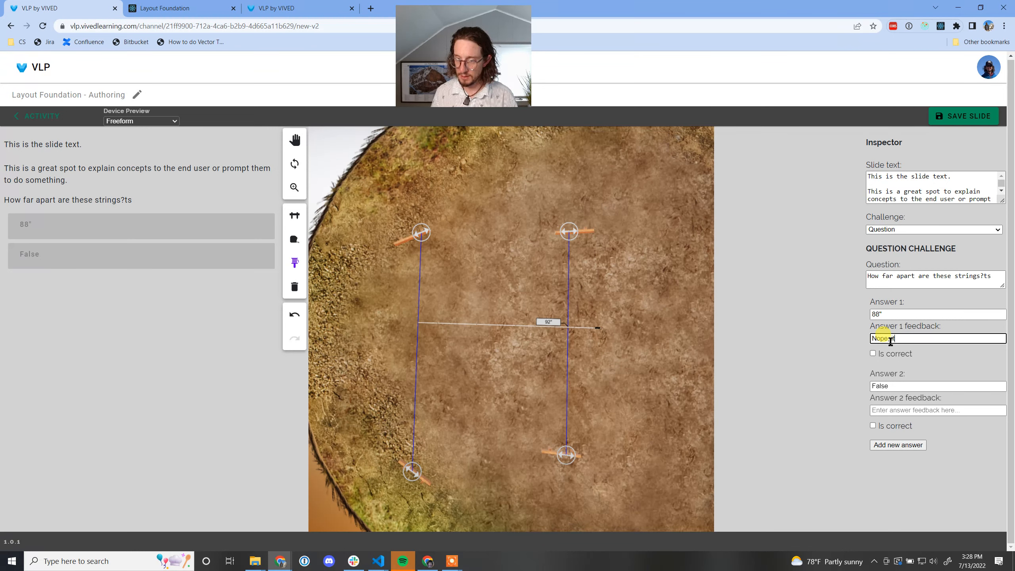
{"action": "type", "text": "'s "}
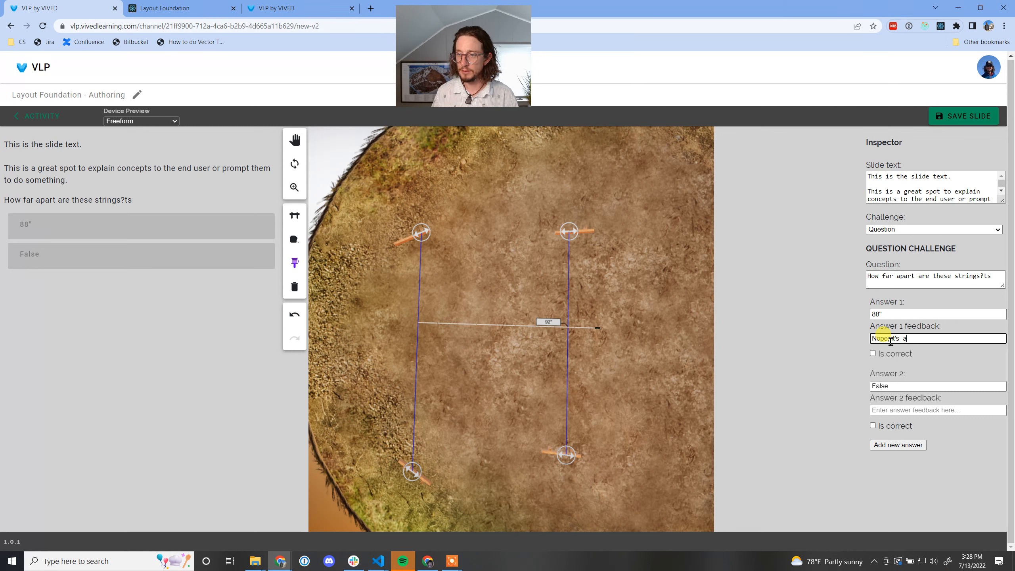
{"action": "type", "text": "little more!"}
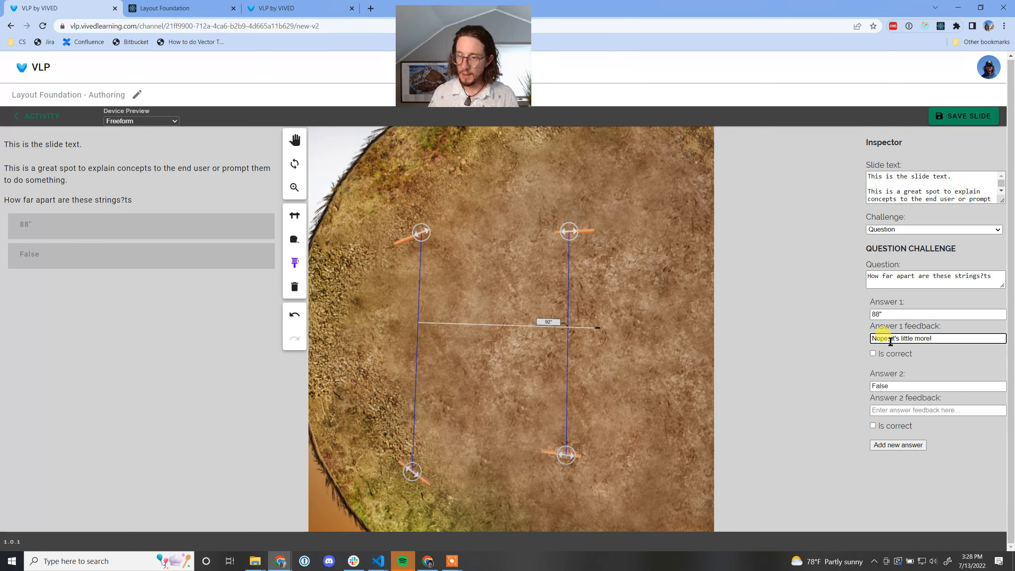
- Set answer 2 to 92", mark it as correct and give it the feedback "Nice work"
{"action": "left_click", "coordinate": [874, 427]}
{"action": "left_click_drag", "start_coordinate": [906, 387], "coordinate": [825, 386]}
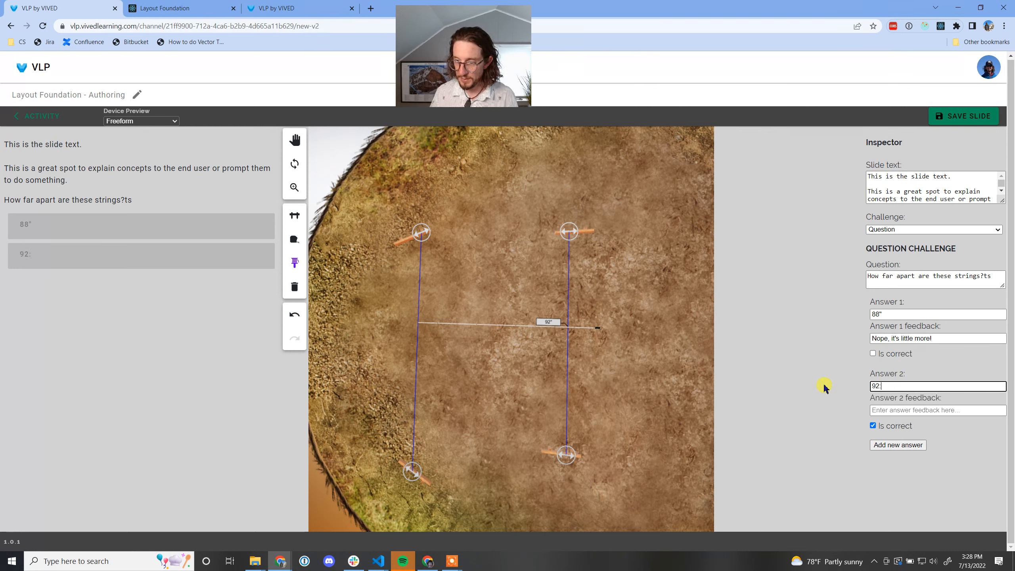
{"action": "left_click", "coordinate": [916, 411]}
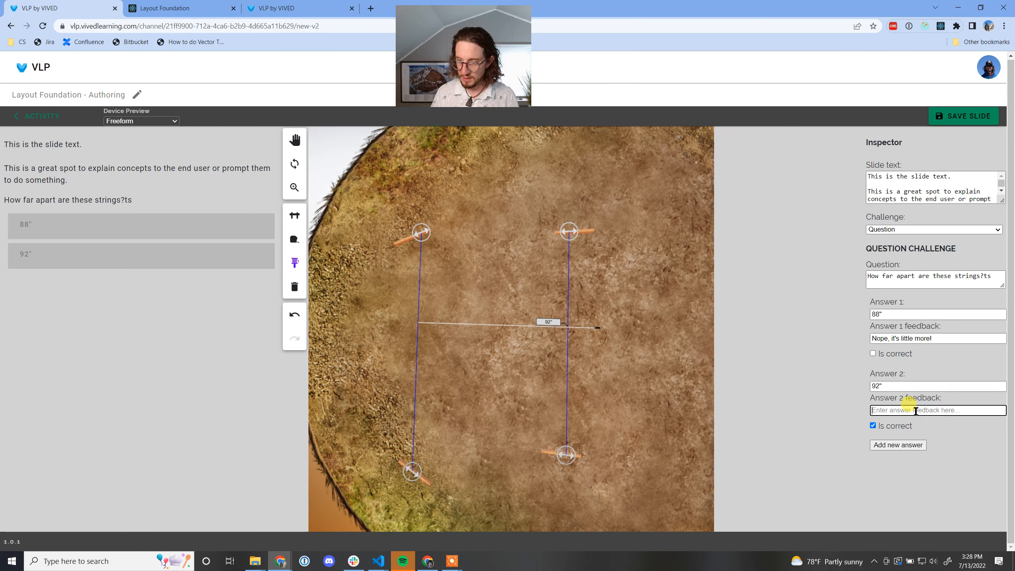
{"action": "type", "text": "Nice"}
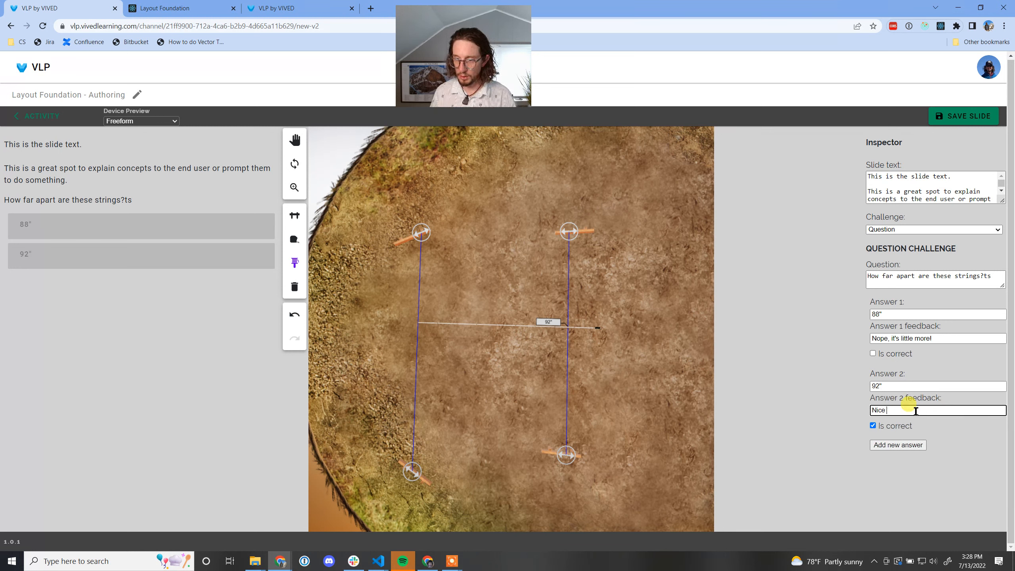
{"action": "type", "text": " work"}
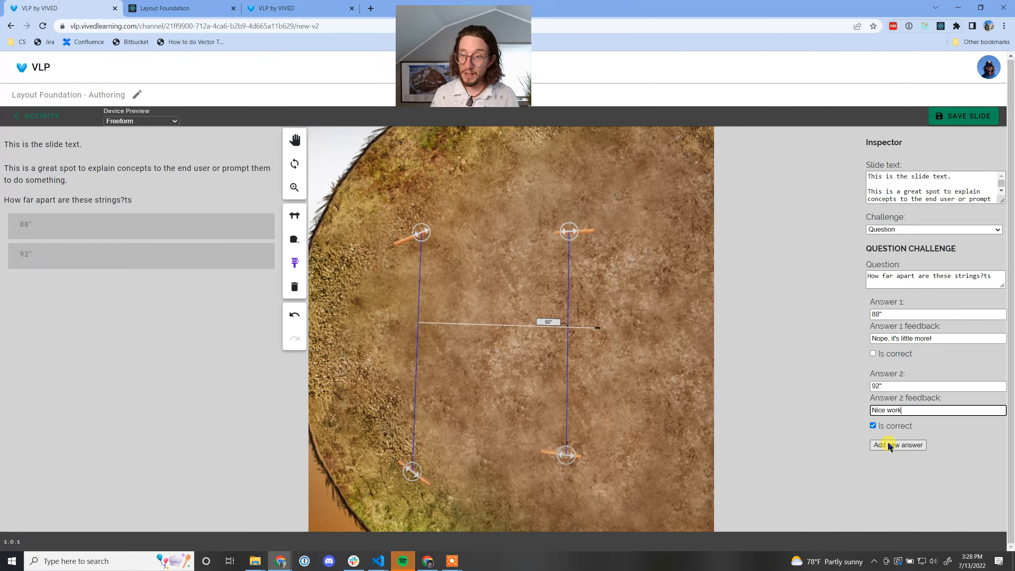
- Add a third answer option to the question with the text 103"
{"action": "left_click", "coordinate": [898, 445]}
{"action": "scroll", "coordinate": [945, 440], "scroll_direction": "down", "scroll_amount": 1}
{"action": "left_click", "coordinate": [945, 448]}
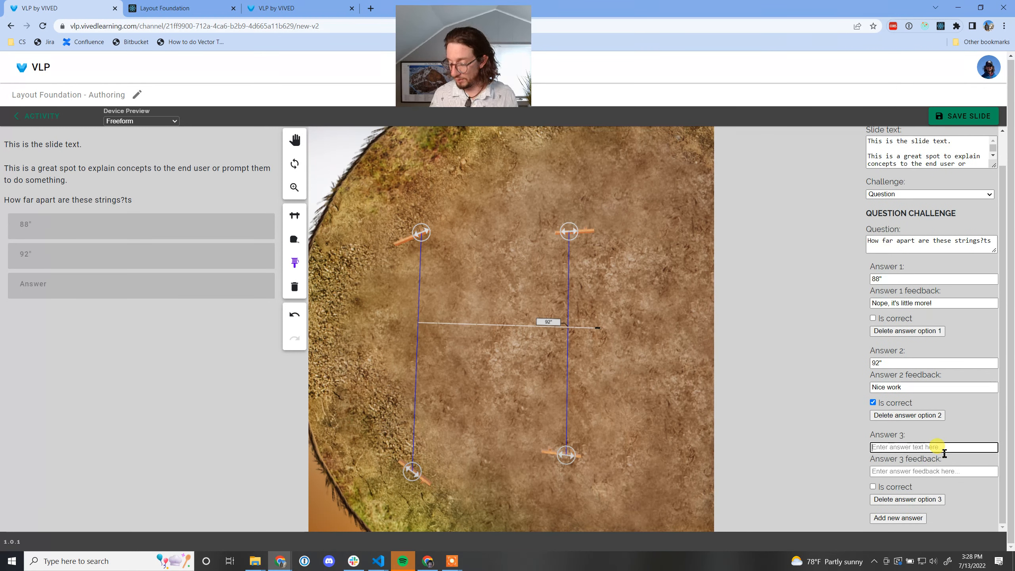
{"action": "type", "text": "103\""}
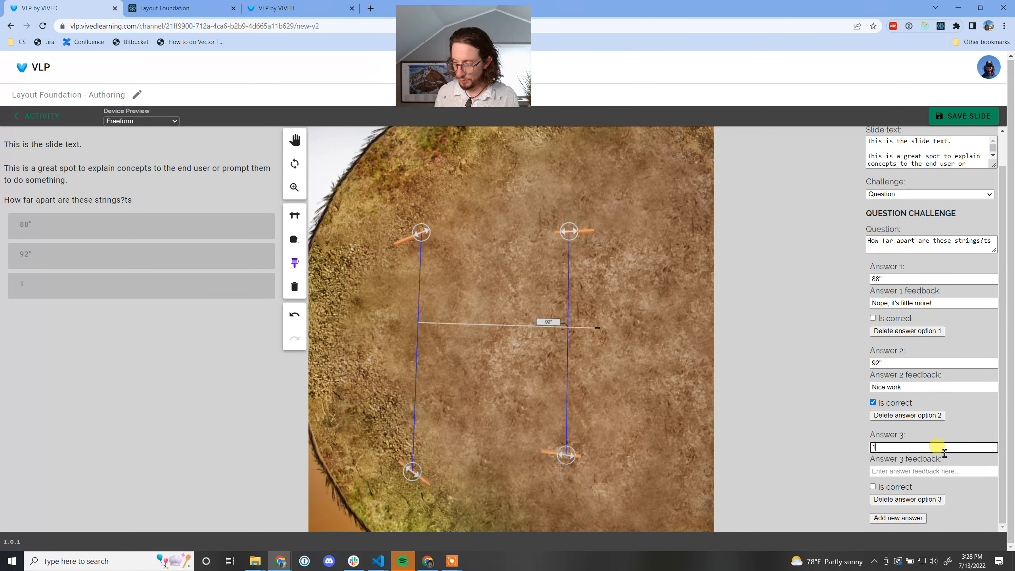
- Give answer 3 the feedback "Nope, it is a little less."
{"action": "left_click", "coordinate": [903, 473]}
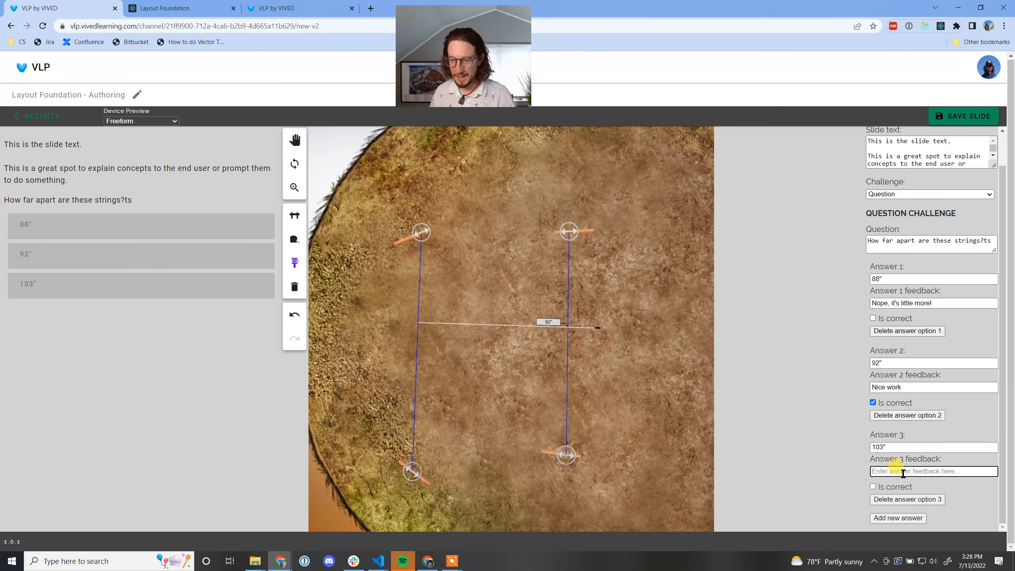
{"action": "type", "text": "N"}
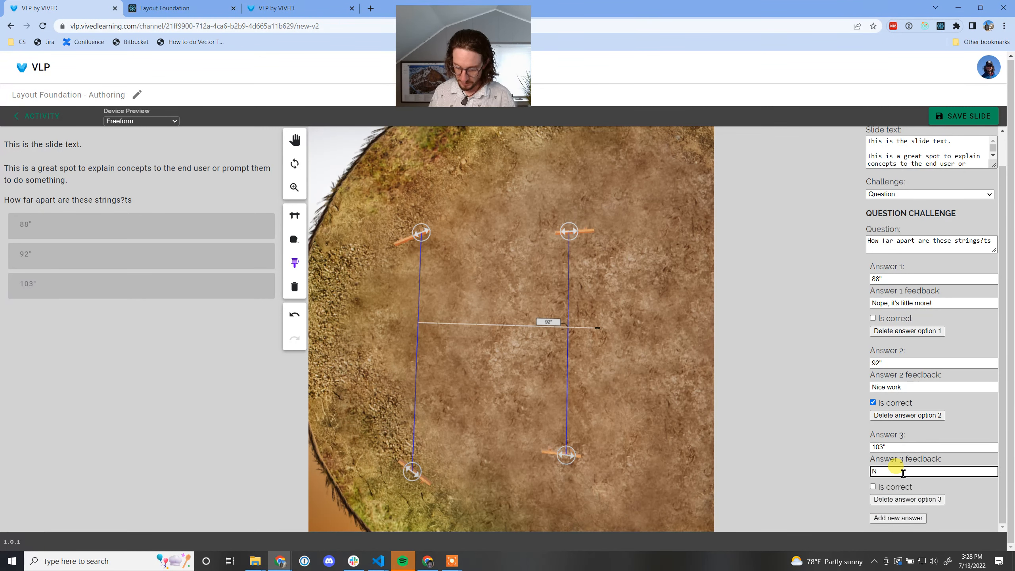
{"action": "type", "text": "ope, it "}
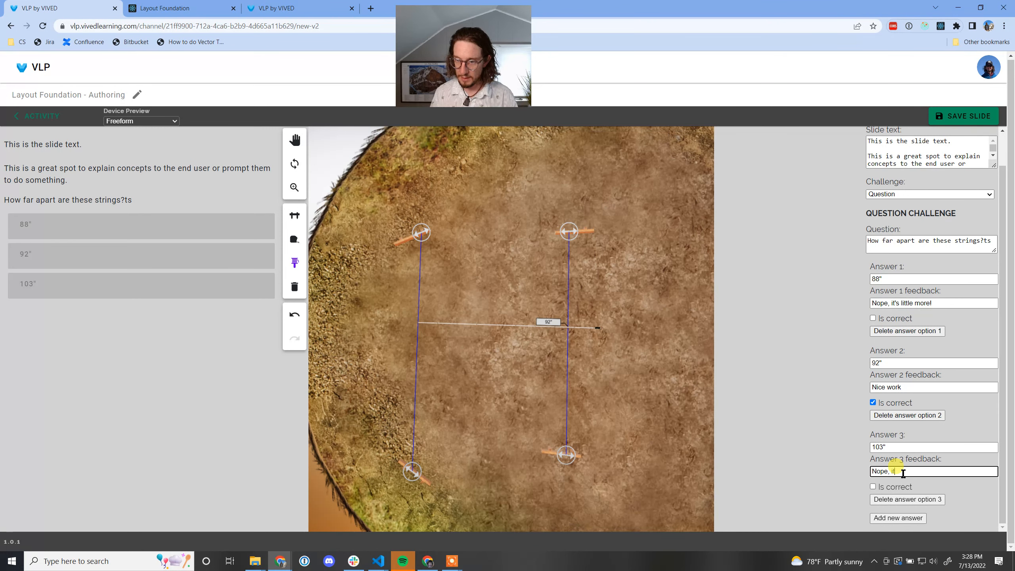
{"action": "type", "text": "is a "}
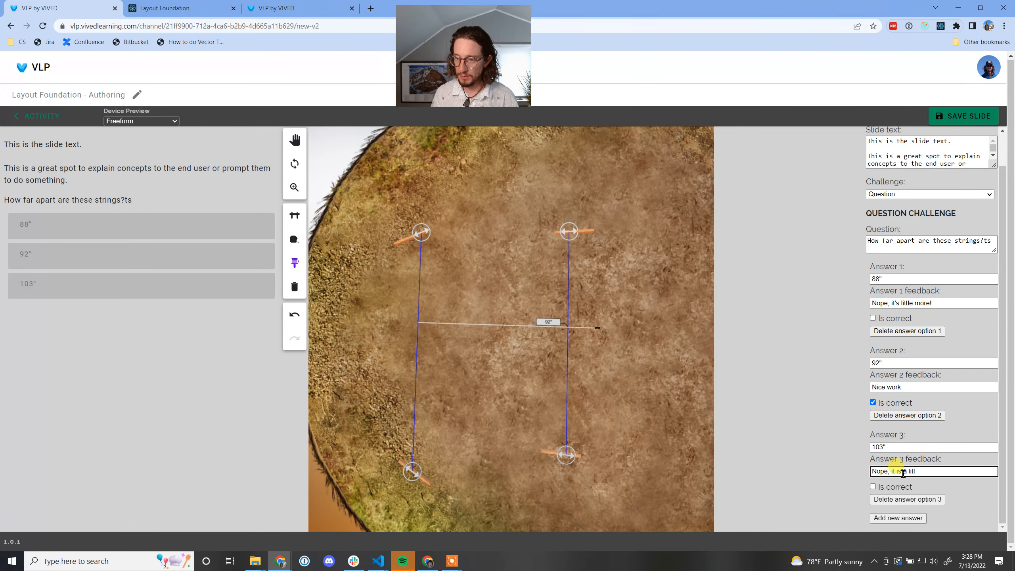
{"action": "type", "text": "little less."}
- Clear the slide text and correct the question to read "How far apart are these strings?"
{"action": "left_click_drag", "start_coordinate": [968, 164], "coordinate": [820, 146]}
{"action": "type", "text": "little"}
{"action": "key", "text": "BackSpace"}
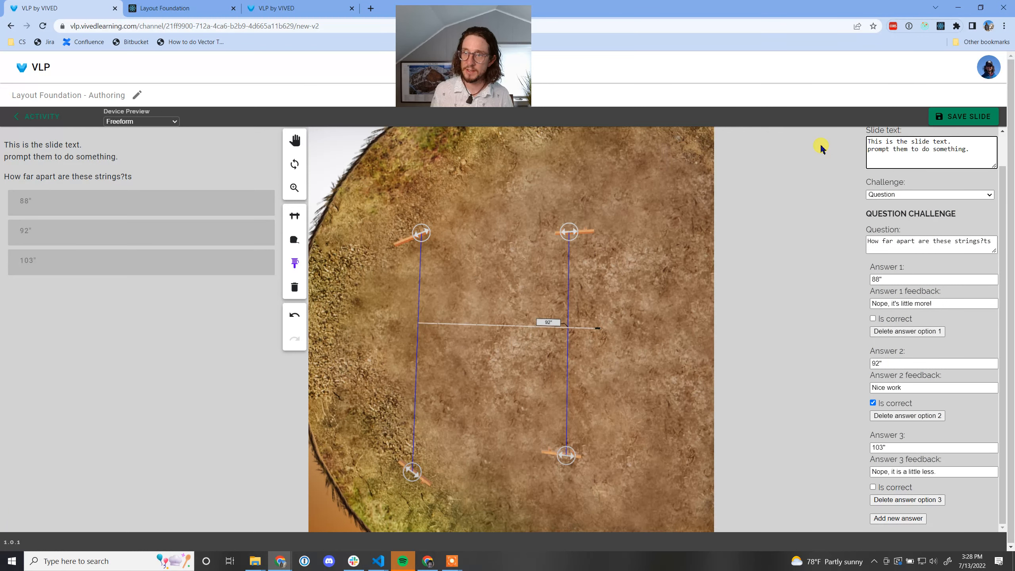
{"action": "left_click_drag", "start_coordinate": [988, 159], "coordinate": [827, 121]}
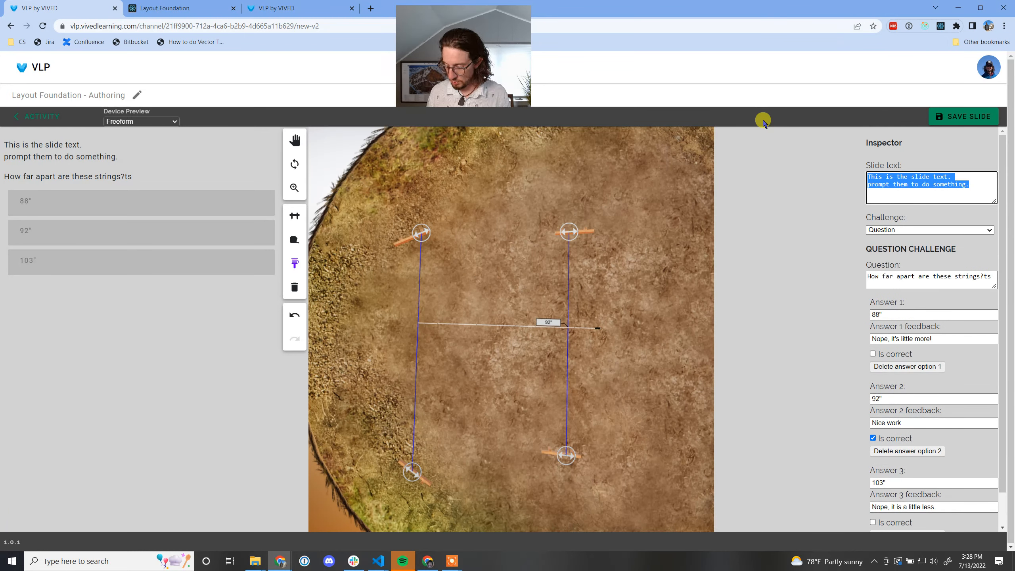
{"action": "key", "text": "BackSpace"}
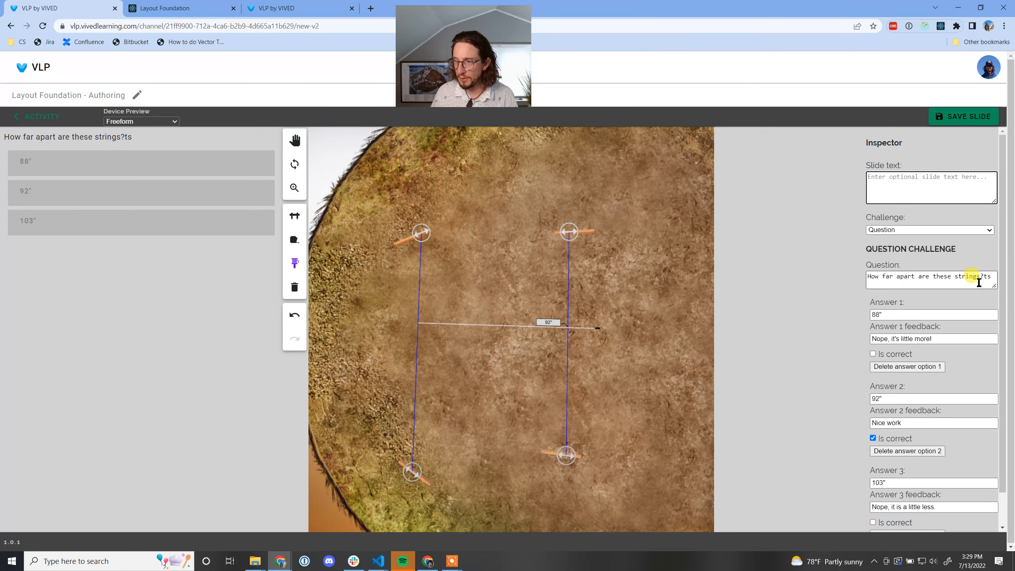
{"action": "left_click", "coordinate": [994, 279]}
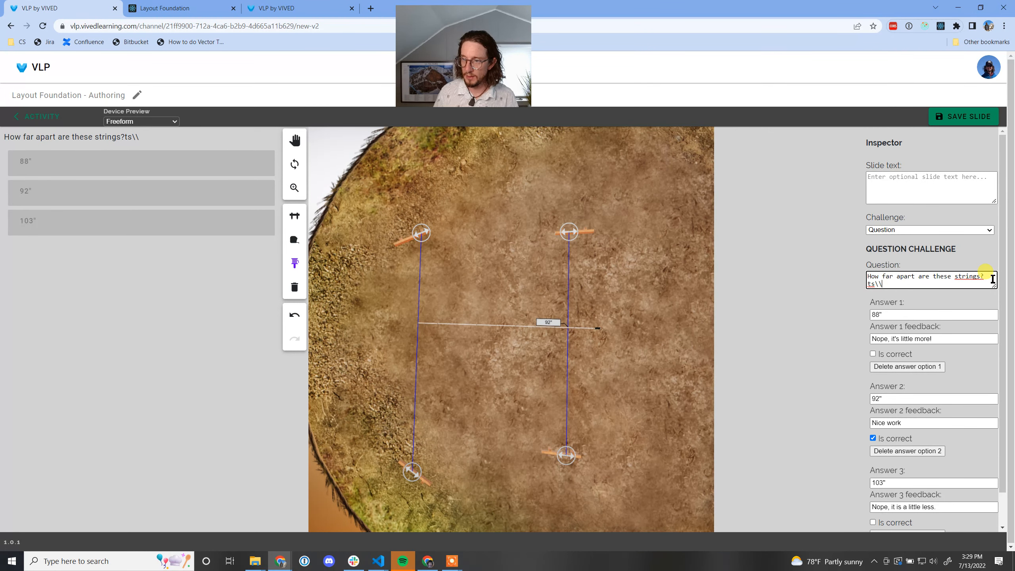
{"action": "key", "text": "BackSpace"}
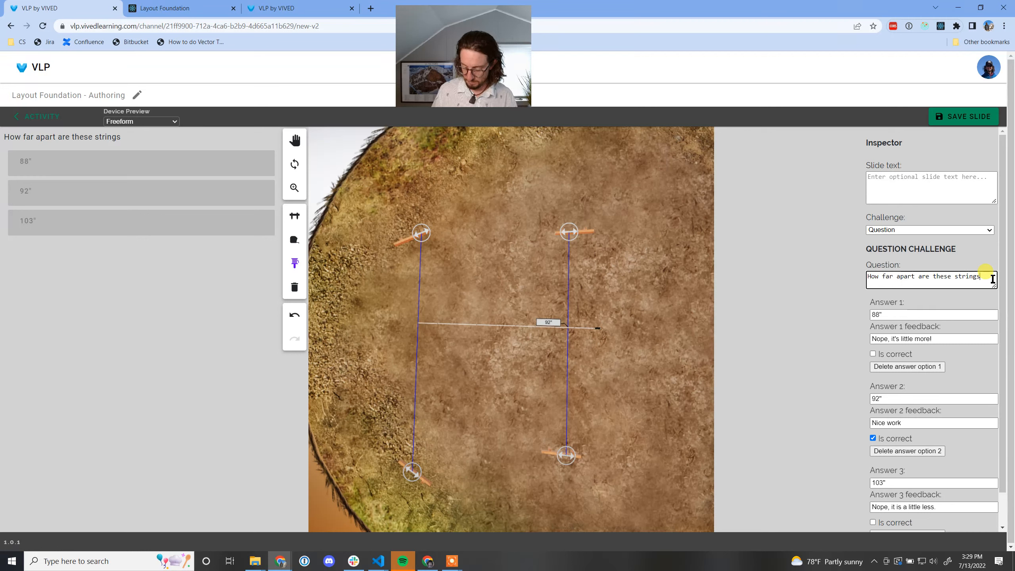
- Delete the tape measure between the two strings and return to the pan tool
{"action": "left_click", "coordinate": [295, 287]}
{"action": "left_click", "coordinate": [597, 329]}
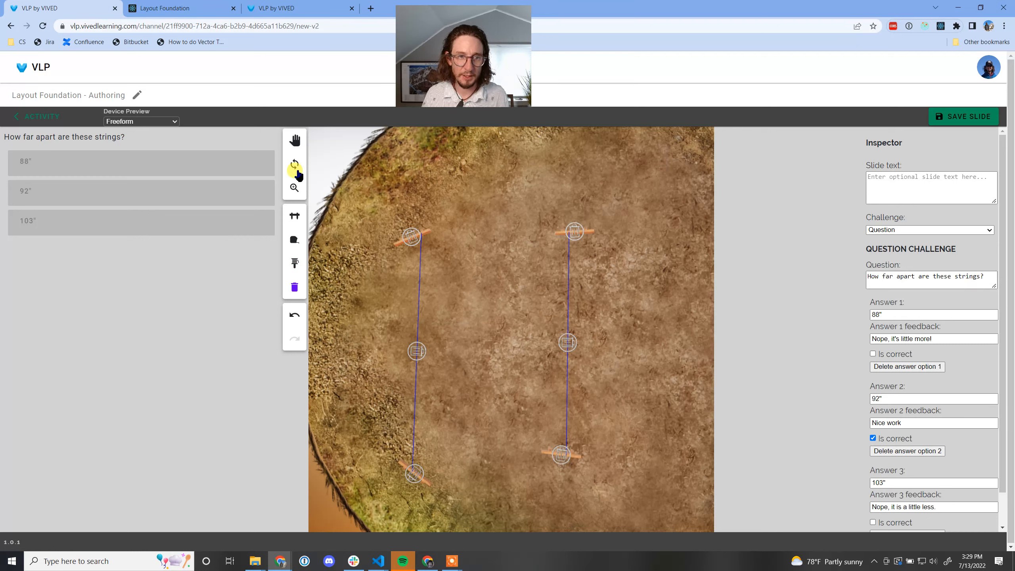
{"action": "left_click", "coordinate": [295, 140]}
- Enter the slide text "Use the tape measure tool to answer the following question."
{"action": "left_click", "coordinate": [923, 181]}
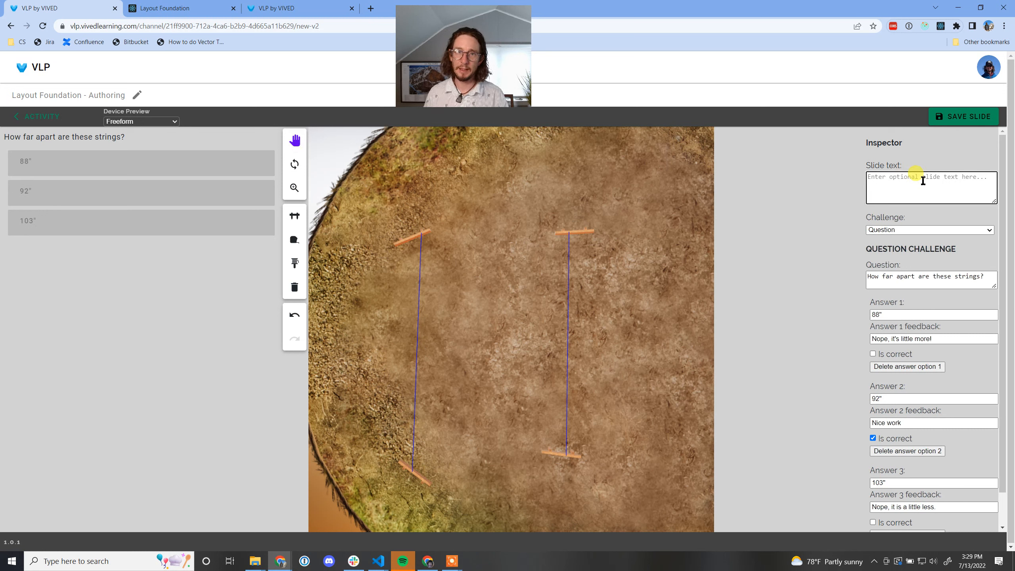
{"action": "type", "text": "Use the tap"}
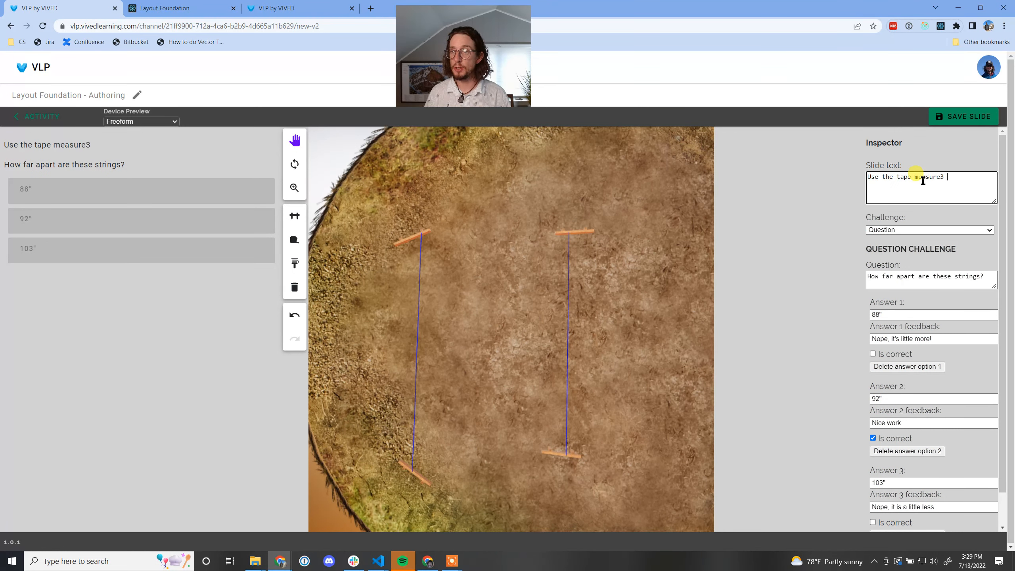
{"action": "type", "text": "e measure tool to answe"}
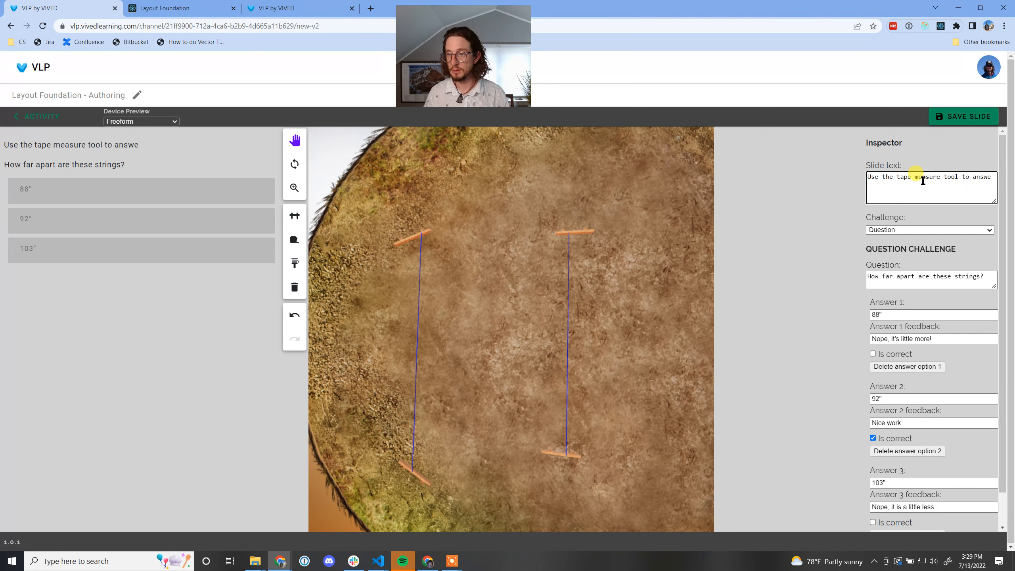
{"action": "type", "text": "r the following question."}
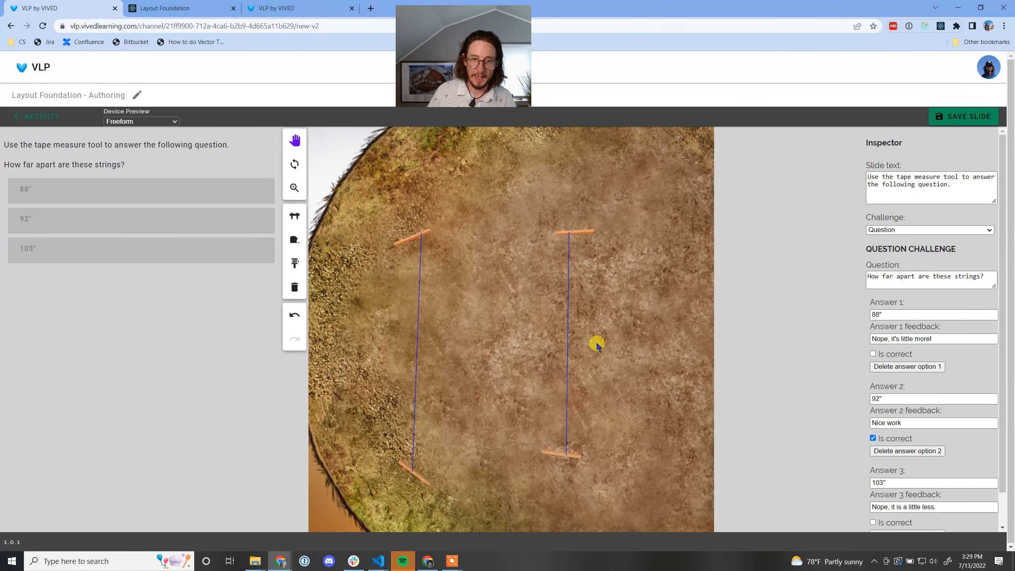
- Save the slide with a lower, tilted view of the two strings, then return to the activity and save it
{"action": "scroll", "coordinate": [594, 340], "scroll_direction": "down", "scroll_amount": 3}
{"action": "left_click_drag", "start_coordinate": [487, 446], "coordinate": [521, 332]}
{"action": "left_click", "coordinate": [952, 120]}
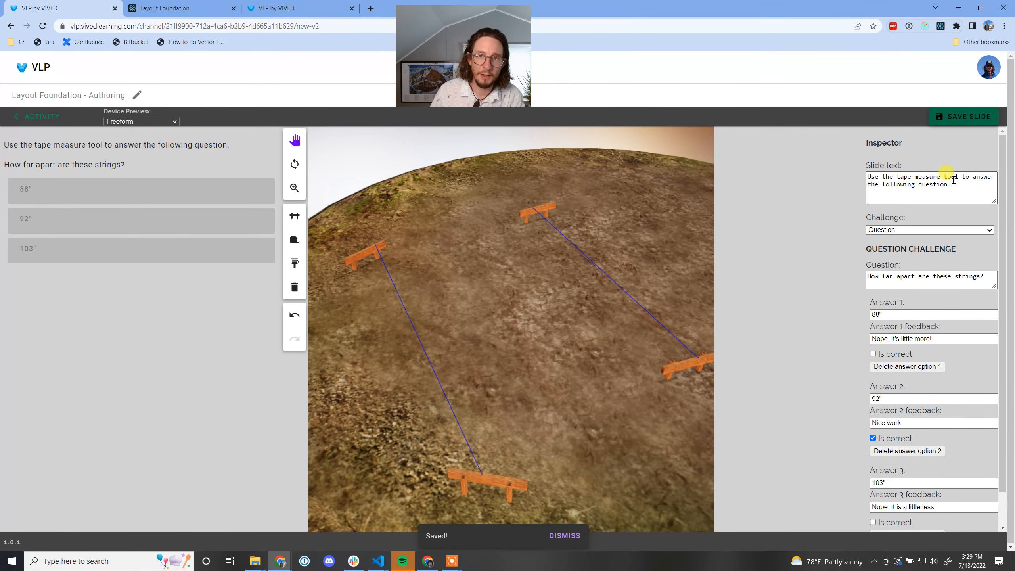
{"action": "left_click", "coordinate": [27, 123]}
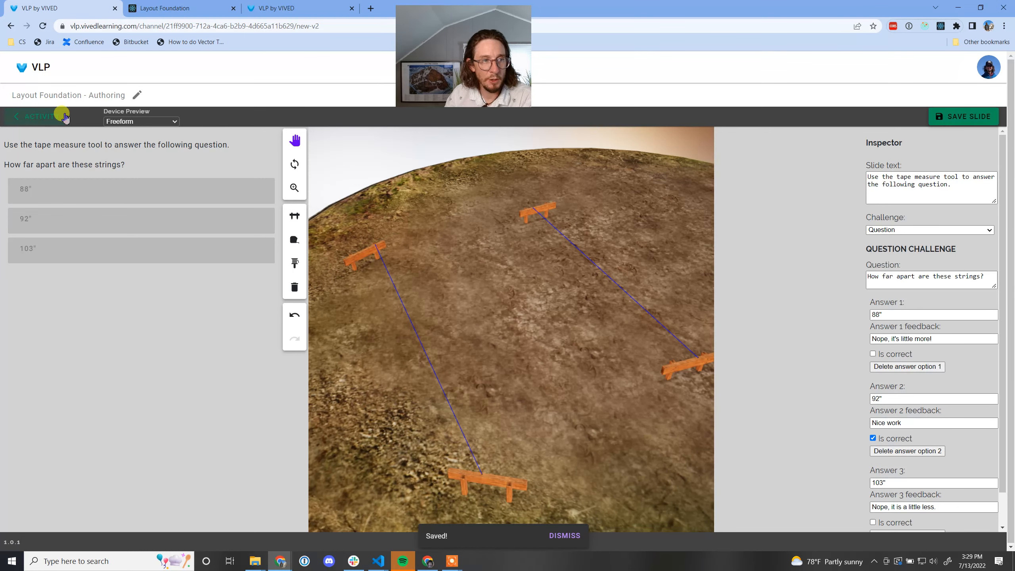
{"action": "left_click", "coordinate": [932, 117]}
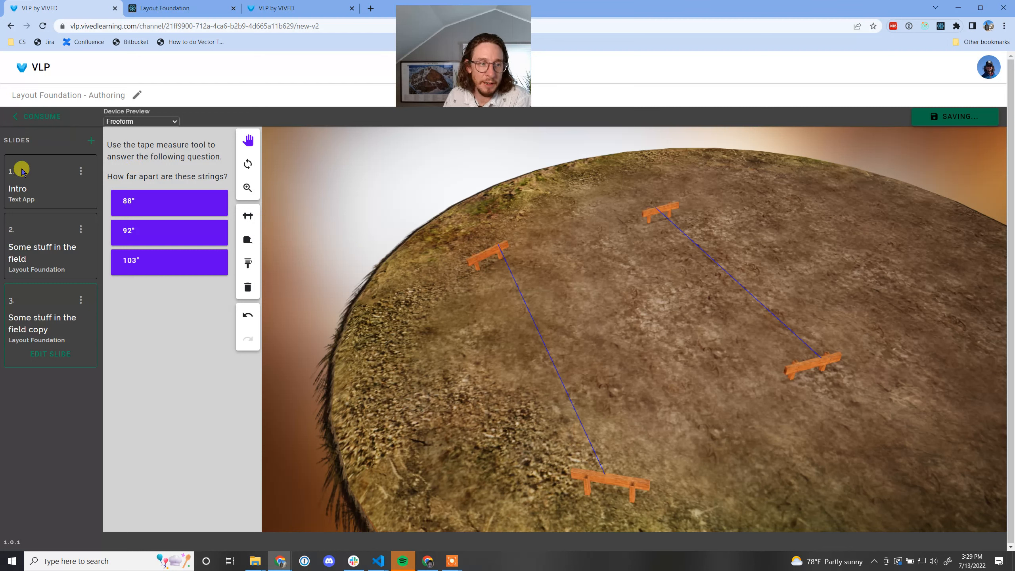
- Rename slide 3 as "A Question Challenge" and save the activity
{"action": "left_click", "coordinate": [80, 300]}
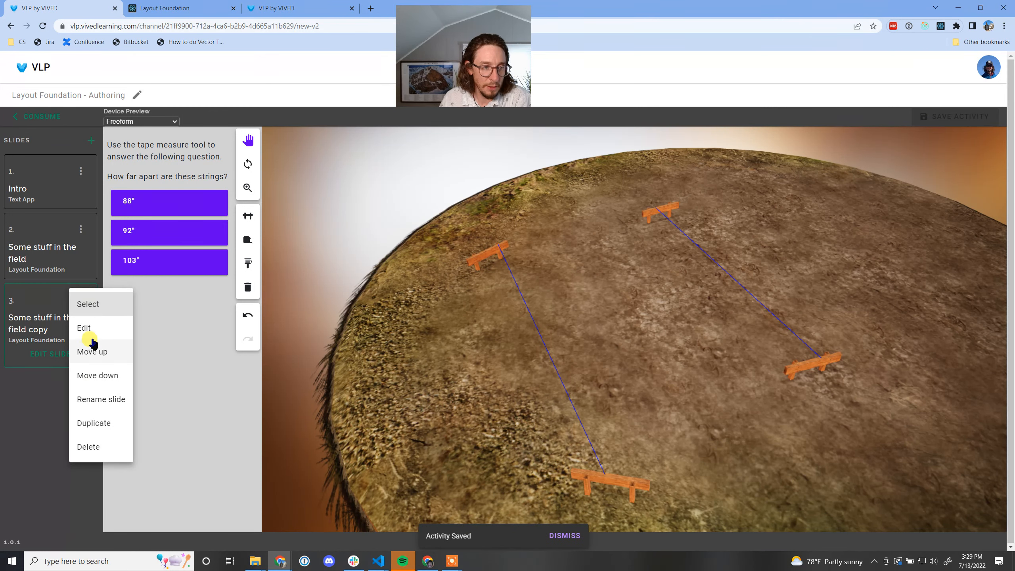
{"action": "left_click", "coordinate": [115, 399]}
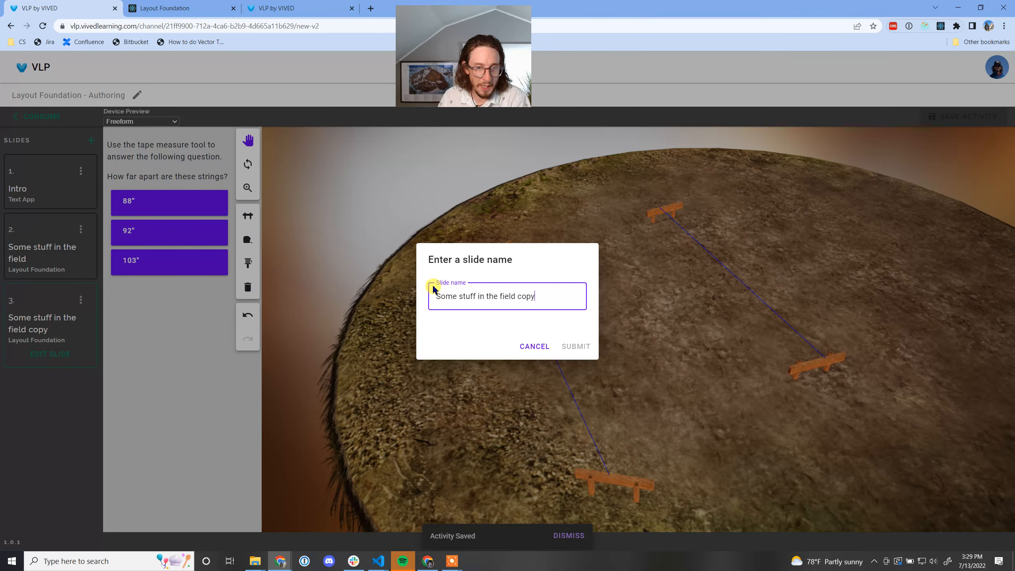
{"action": "left_click_drag", "start_coordinate": [538, 289], "coordinate": [433, 292]}
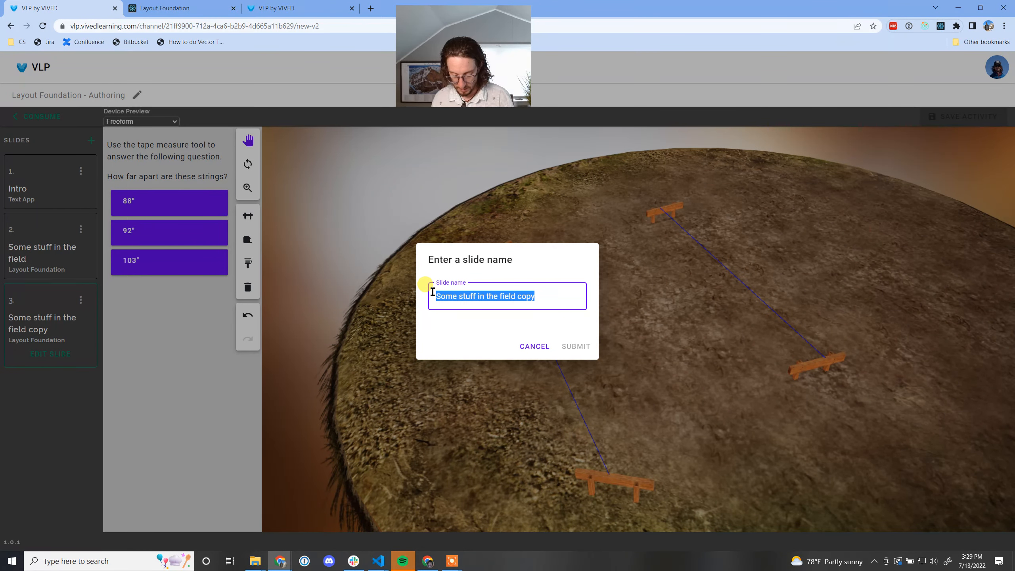
{"action": "type", "text": "A Question Ch"}
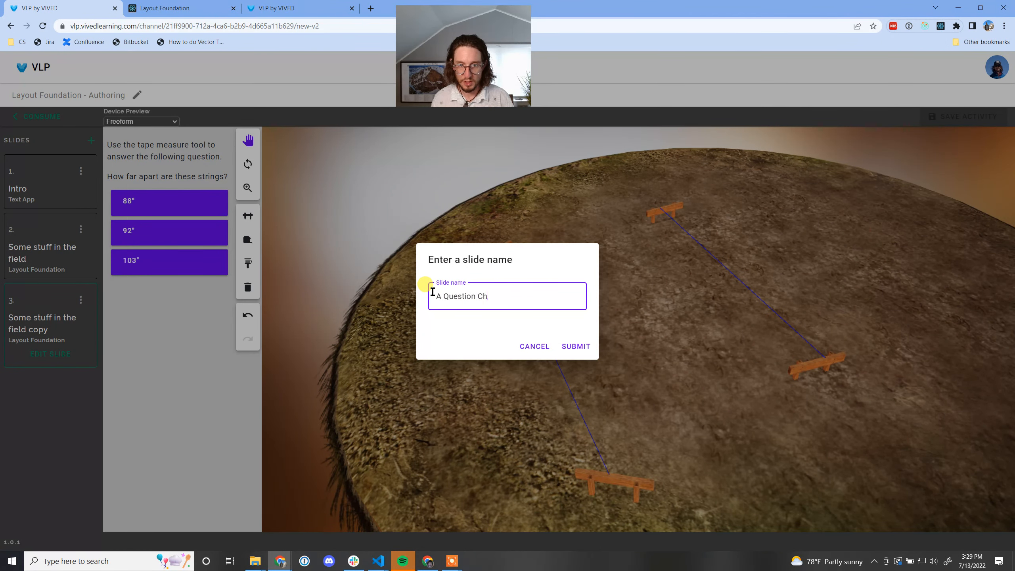
{"action": "type", "text": "allenge"}
{"action": "left_click", "coordinate": [574, 346]}
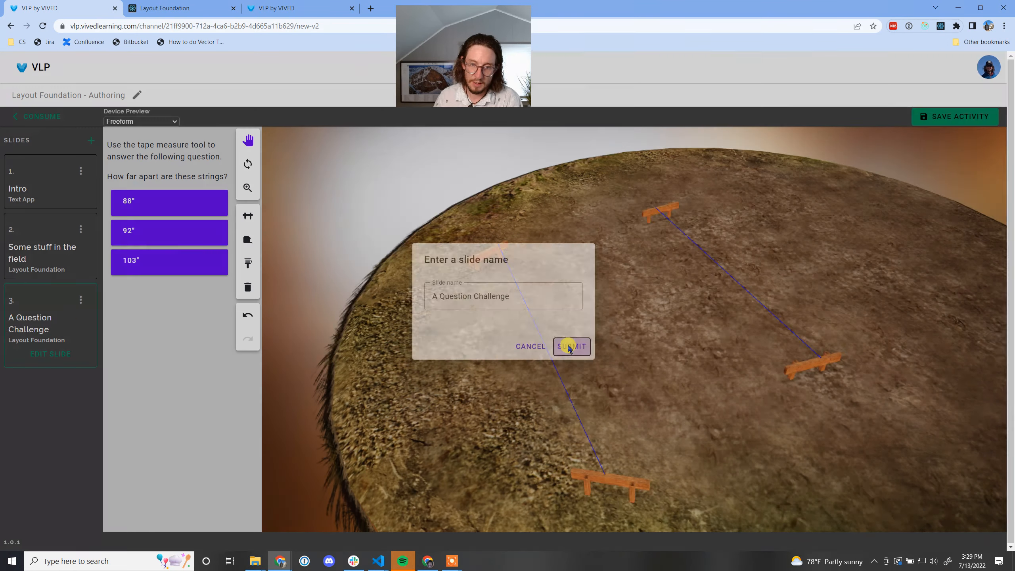
{"action": "left_click", "coordinate": [958, 129]}
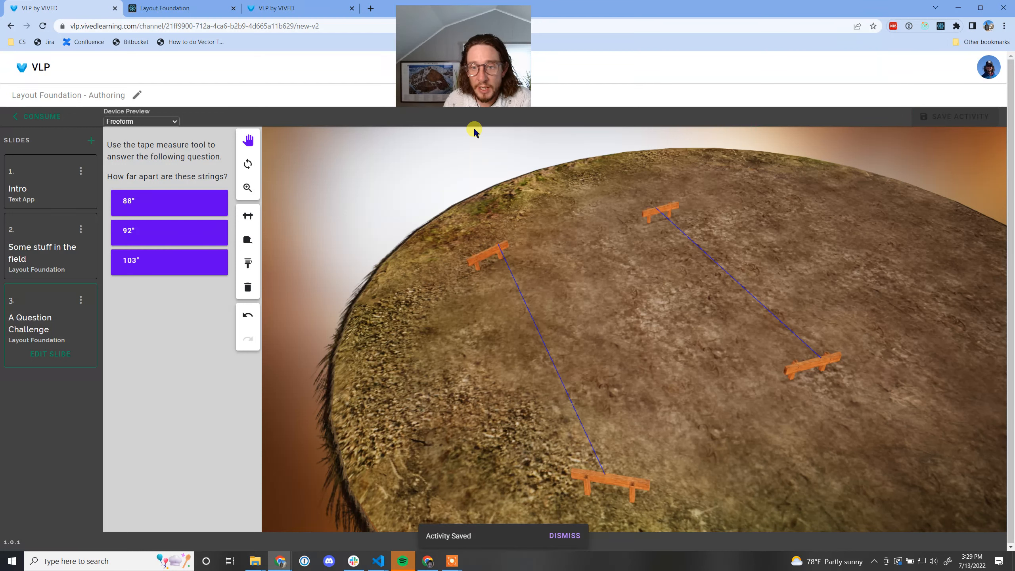
- Preview the activity as a learner from the Intro slide through slide 2 to the question slide
{"action": "left_click", "coordinate": [37, 116]}
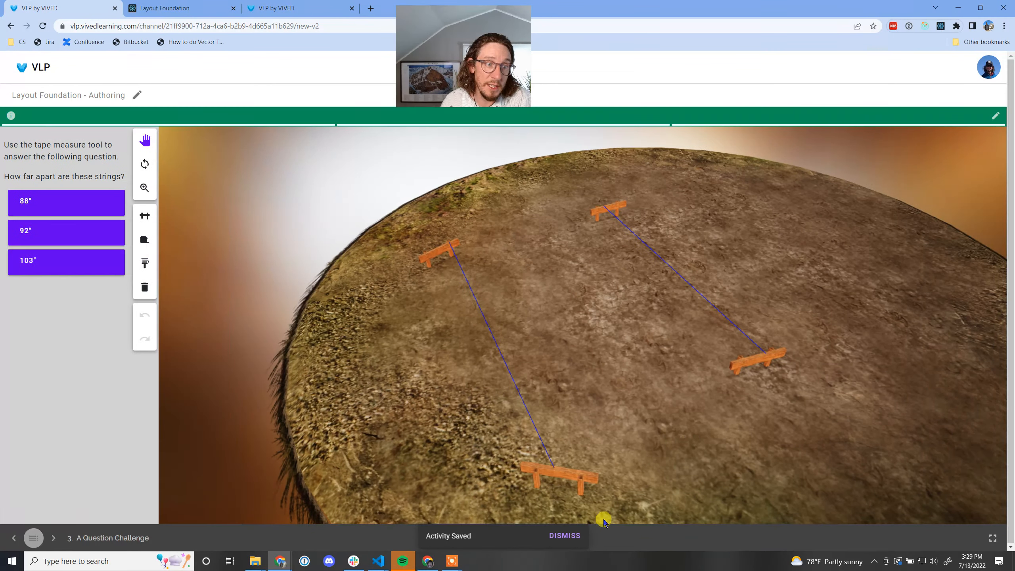
{"action": "left_click", "coordinate": [34, 538]}
{"action": "left_click", "coordinate": [60, 483]}
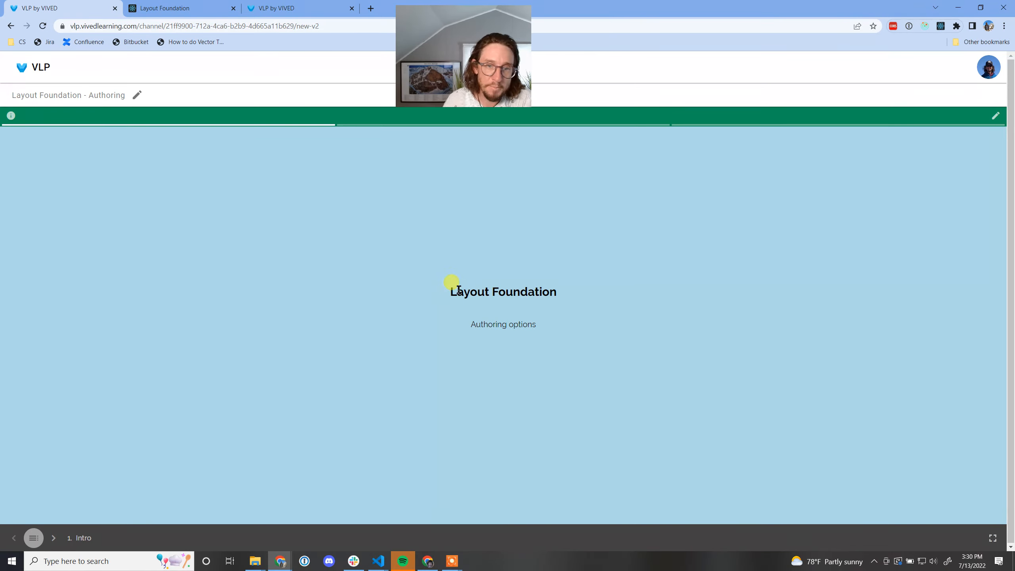
{"action": "left_click", "coordinate": [54, 539]}
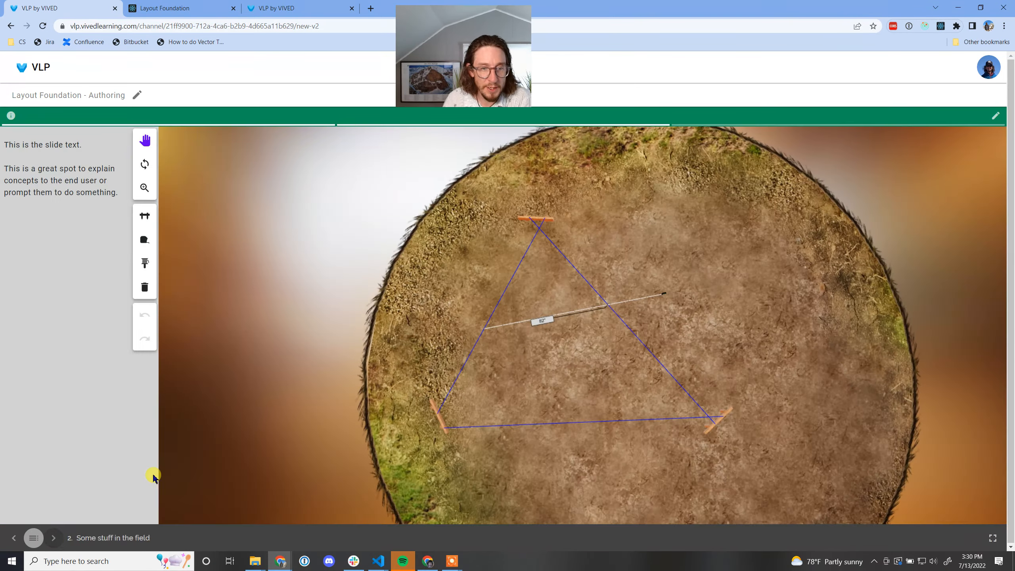
{"action": "left_click_drag", "start_coordinate": [632, 426], "coordinate": [632, 358]}
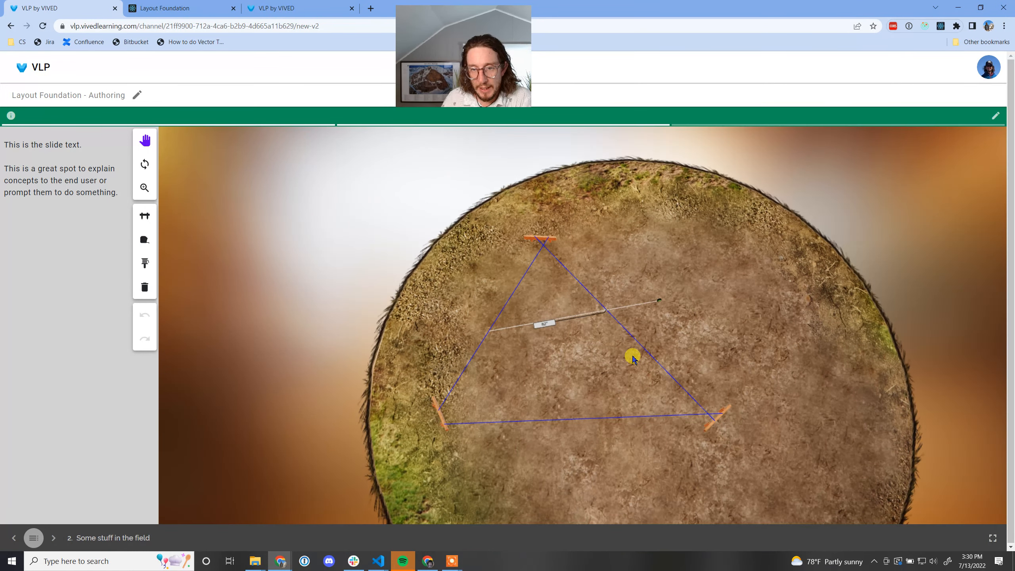
{"action": "left_click_drag", "start_coordinate": [469, 305], "coordinate": [516, 282]}
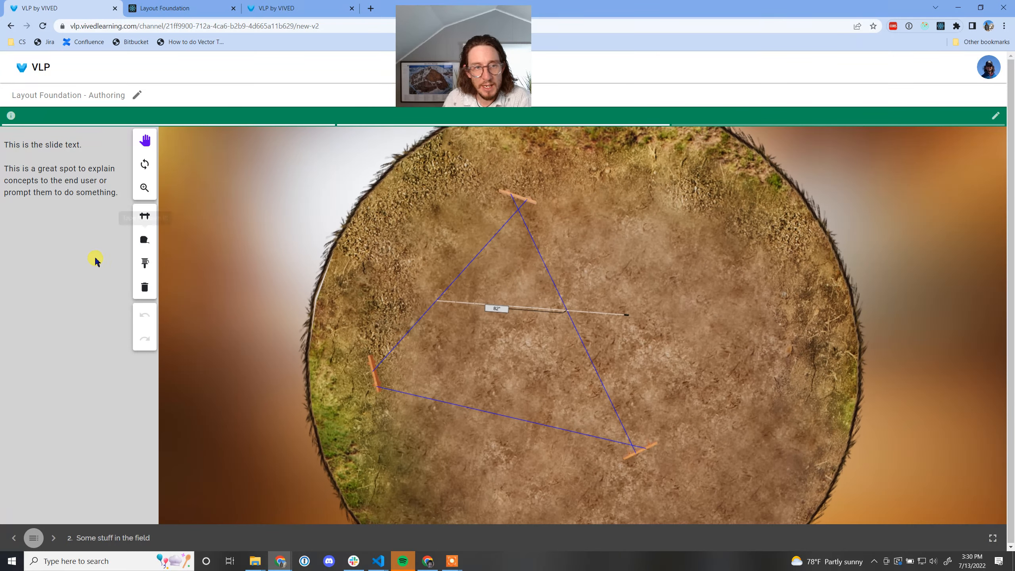
{"action": "left_click", "coordinate": [54, 538]}
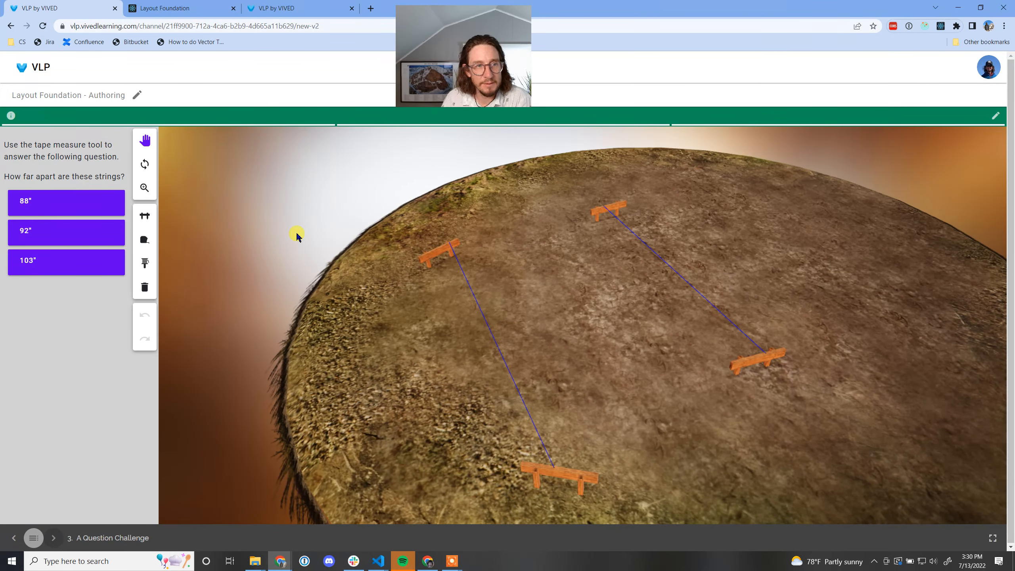
- Measure the distance between the two strings with the tape measure
{"action": "left_click", "coordinate": [618, 308]}
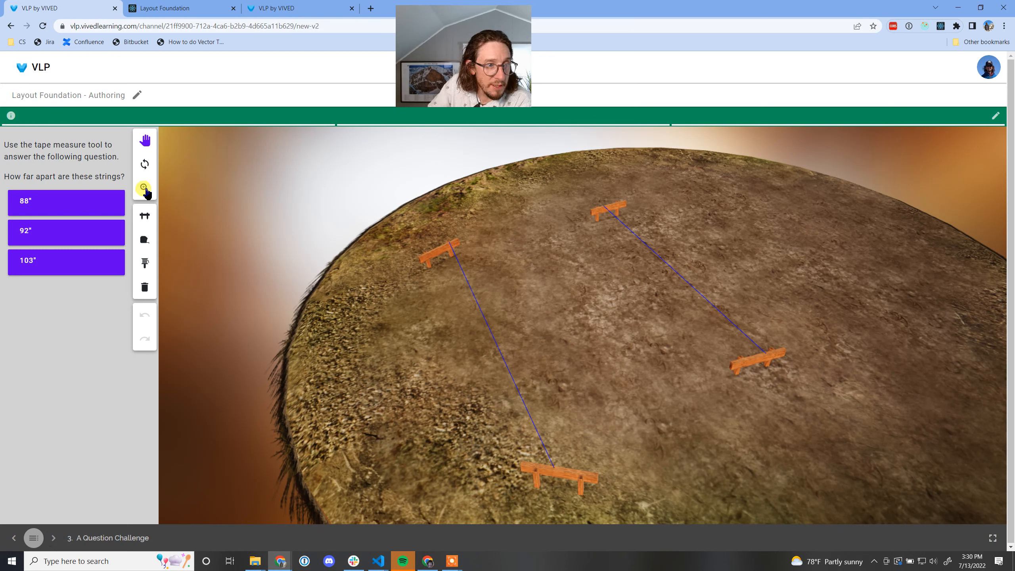
{"action": "left_click", "coordinate": [146, 240]}
{"action": "left_click_drag", "start_coordinate": [493, 345], "coordinate": [728, 274]}
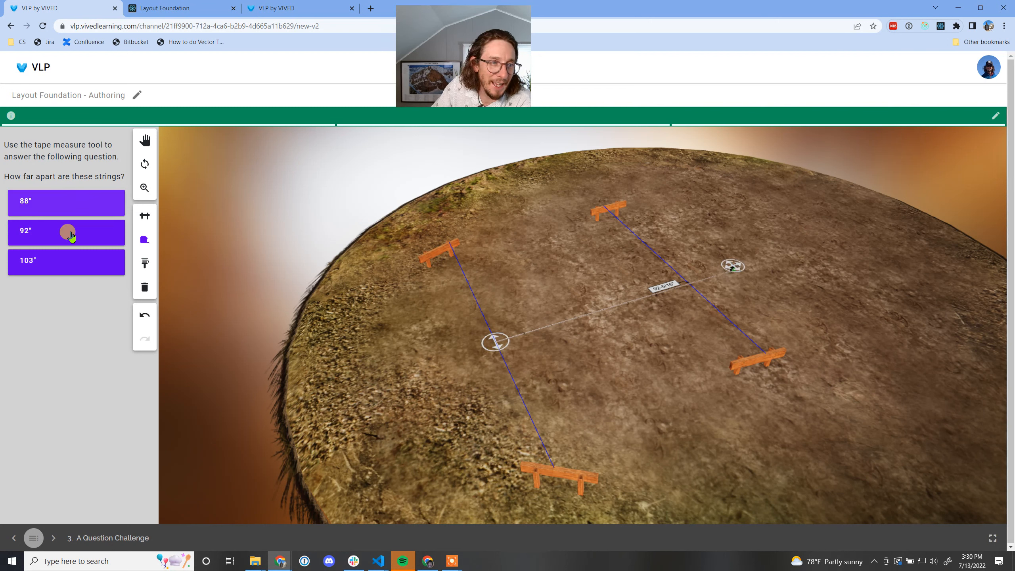
- Test the question by answering 88", 103" and 92" in turn, then continue to the activity review
{"action": "left_click", "coordinate": [45, 200]}
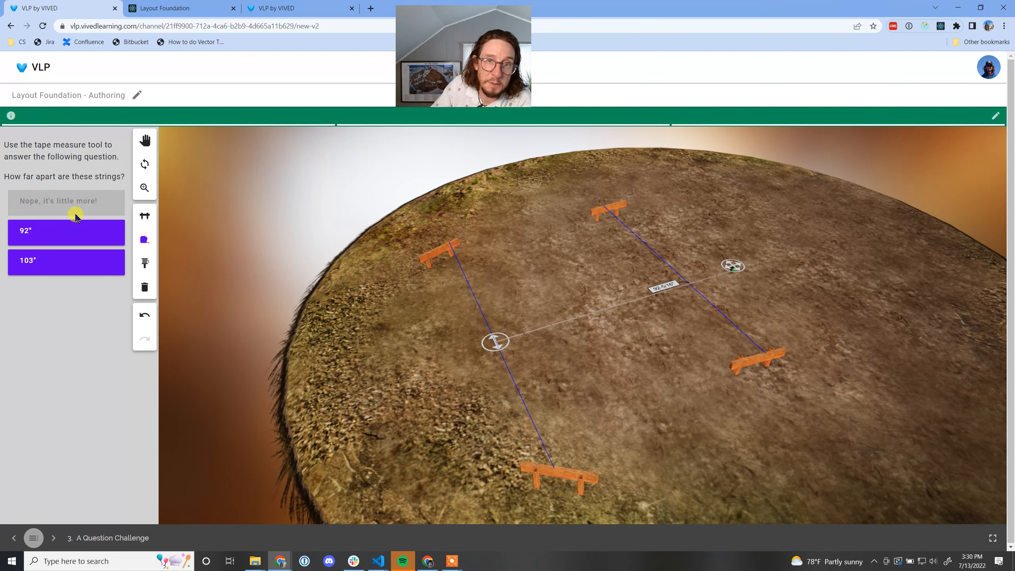
{"action": "left_click", "coordinate": [74, 268]}
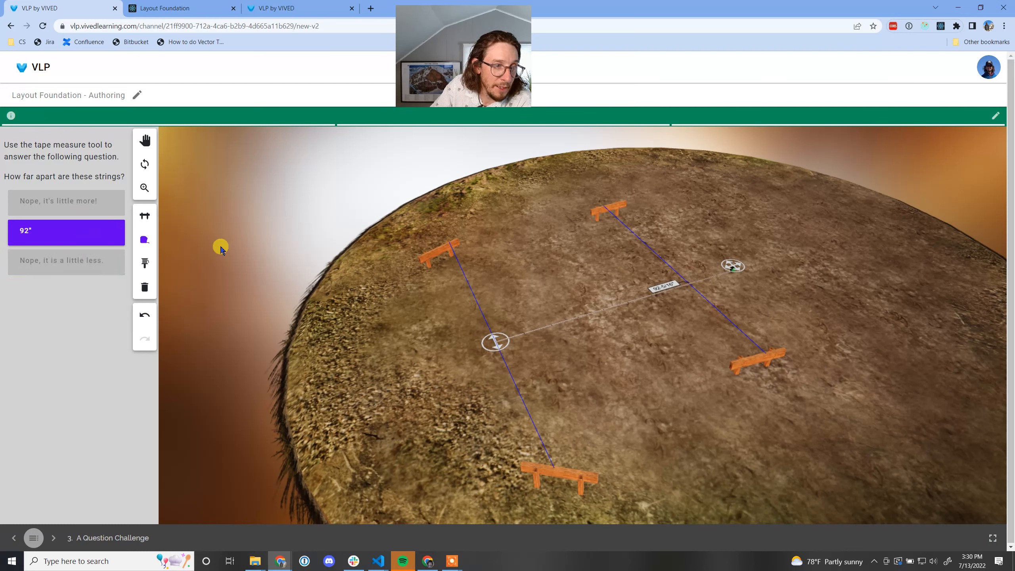
{"action": "left_click", "coordinate": [26, 231]}
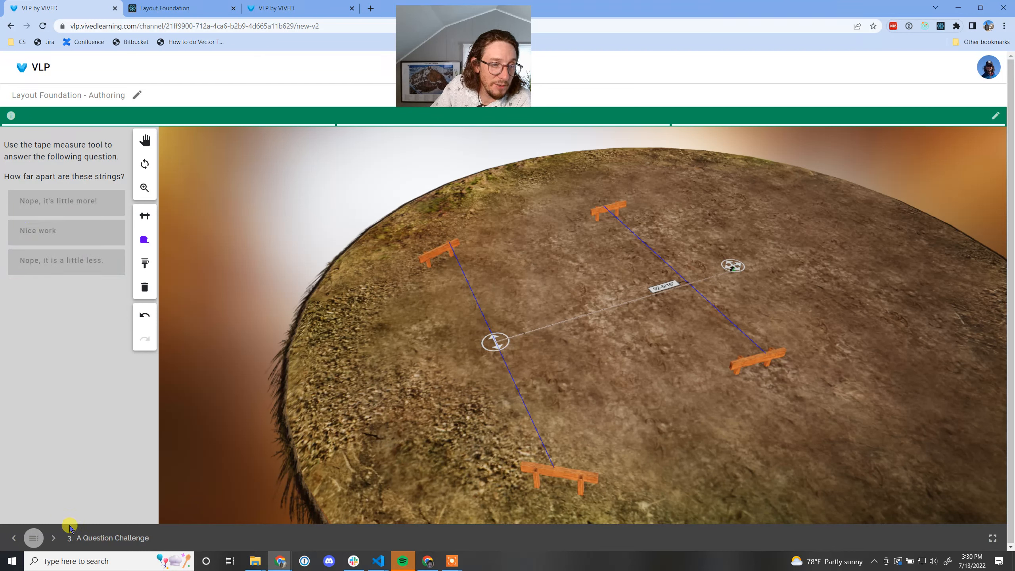
{"action": "left_click", "coordinate": [51, 538]}
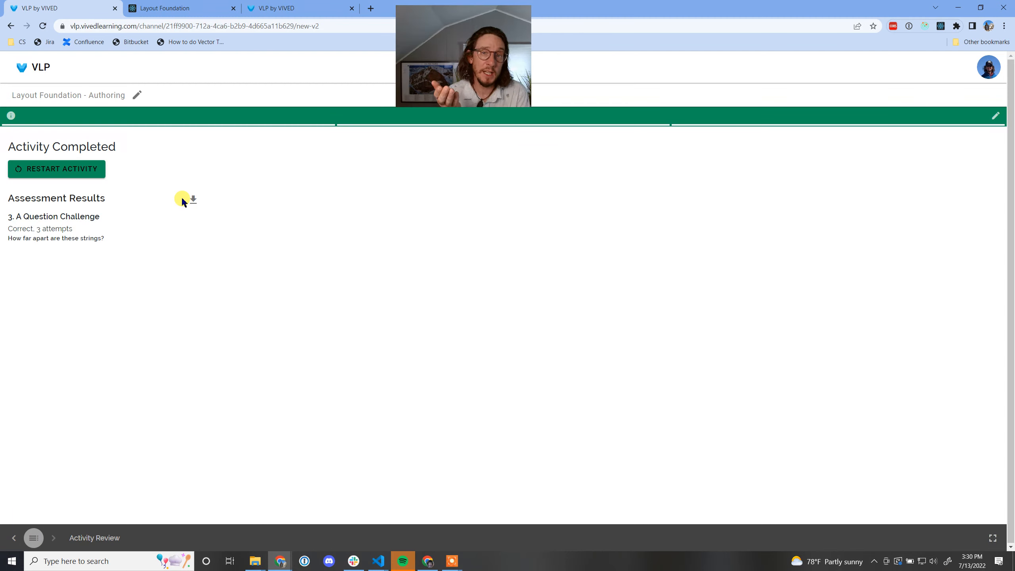